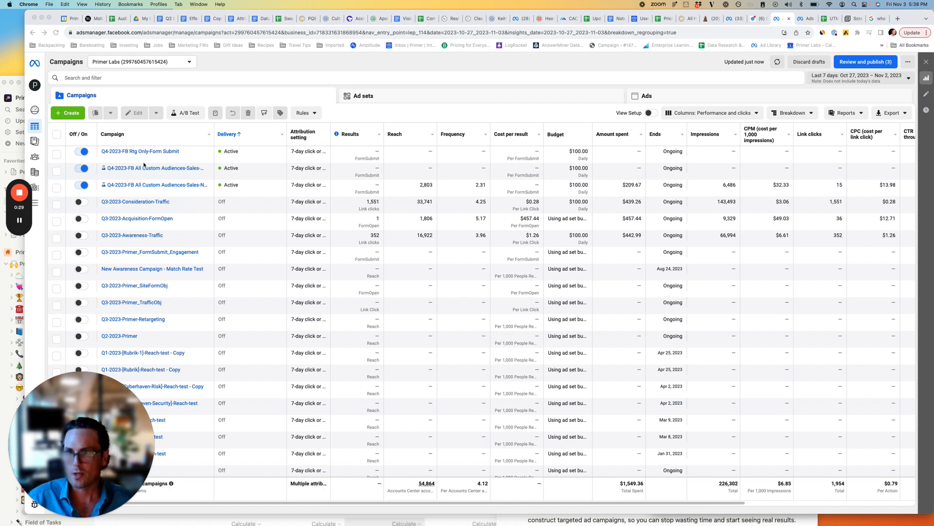
Create a new auction campaign with the Leads objective, using the manual leads campaign setup.
left_click(62, 120)
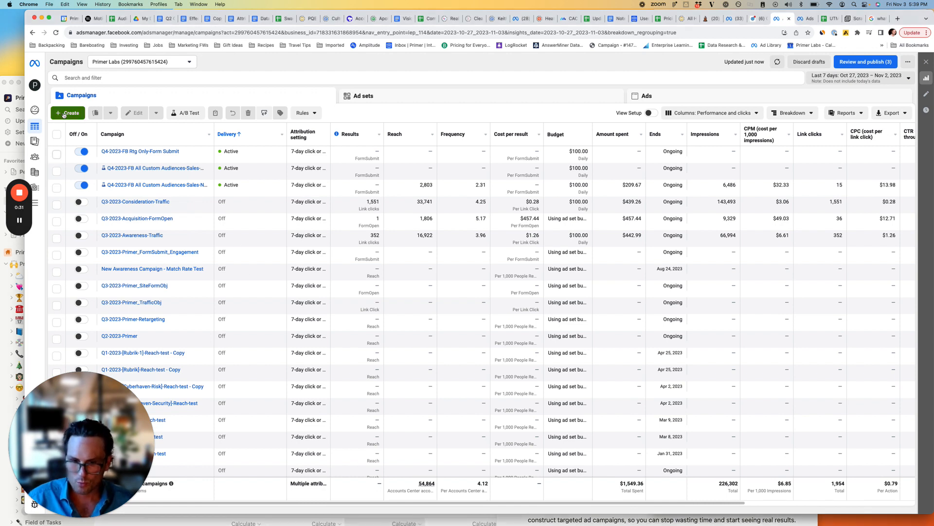
left_click(68, 119)
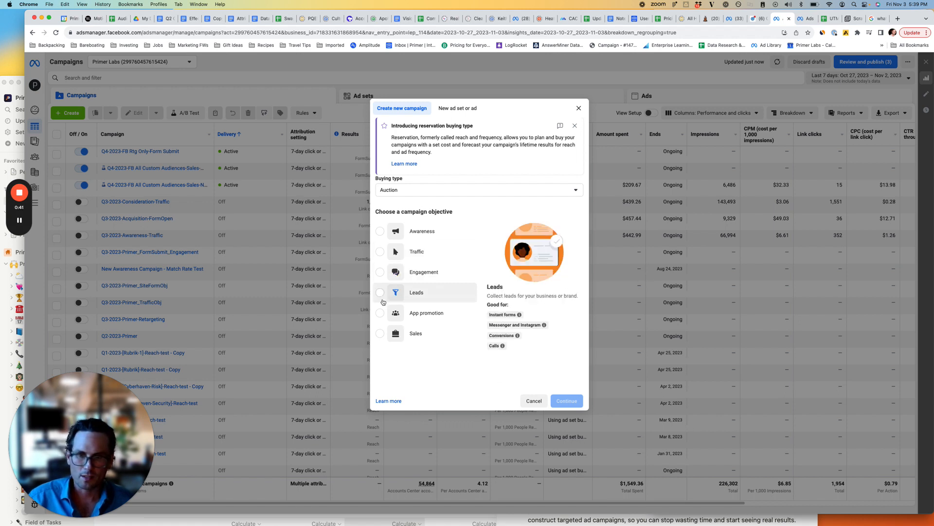
left_click(411, 336)
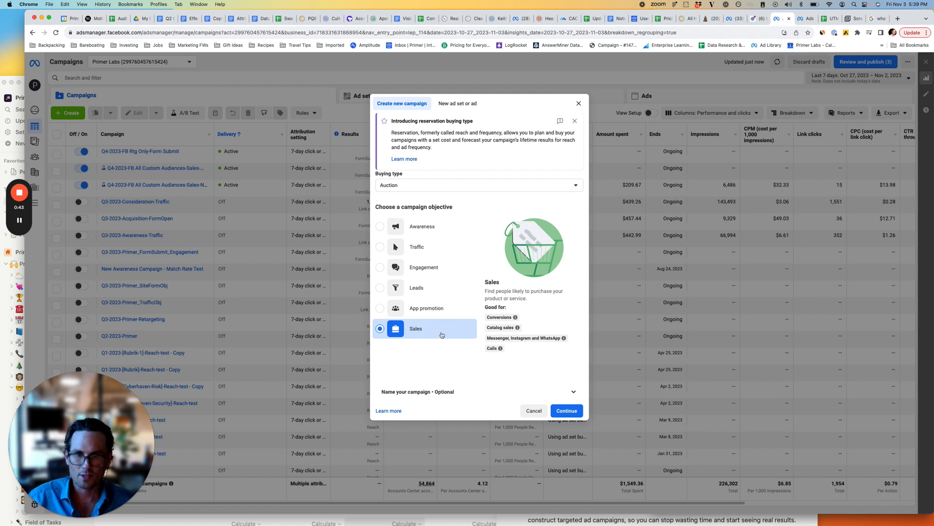
mouse_move(493, 343)
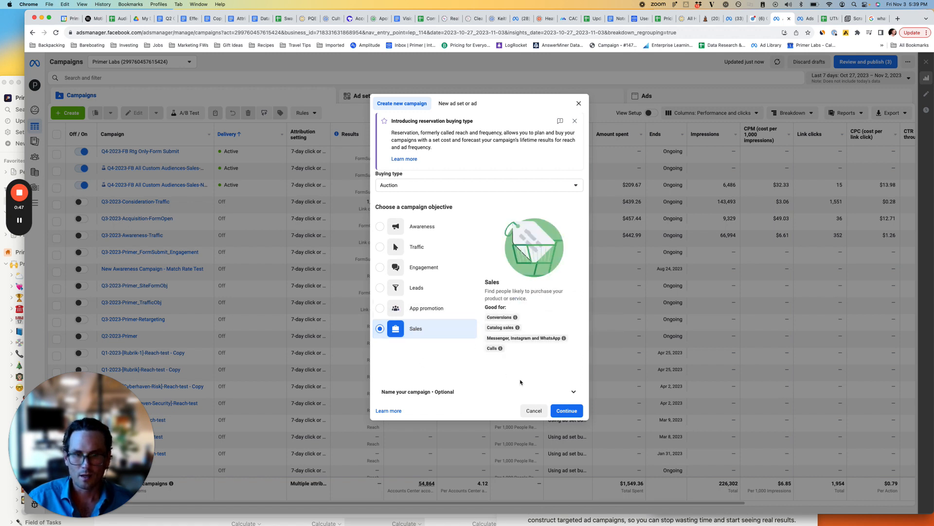
left_click(417, 287)
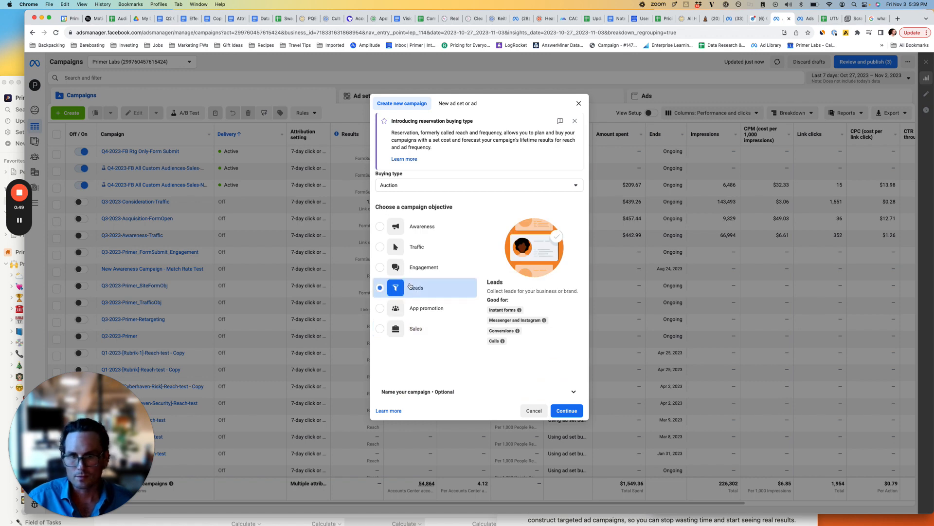
left_click(566, 411)
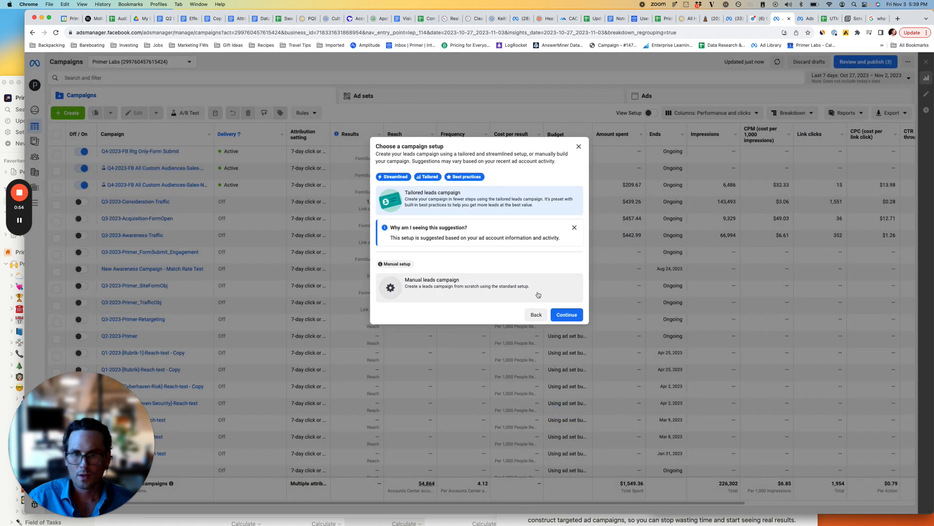
left_click(452, 288)
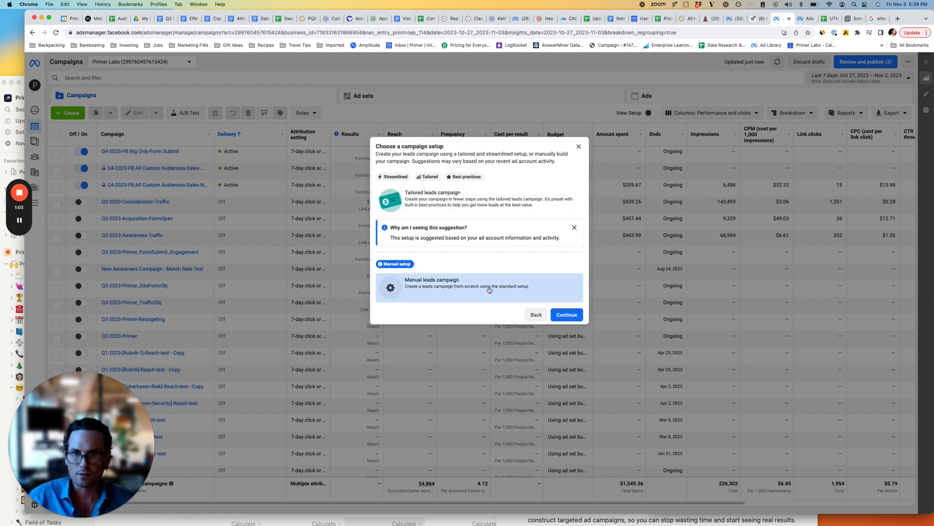
left_click(567, 315)
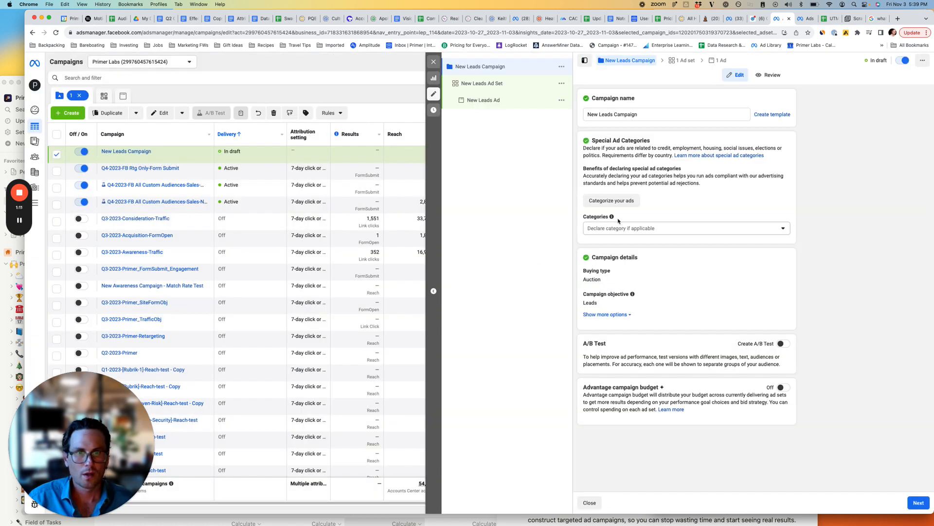
Name the campaign "Q4-2023-All Custom Audiences-Form Submits".
triple_click(620, 117)
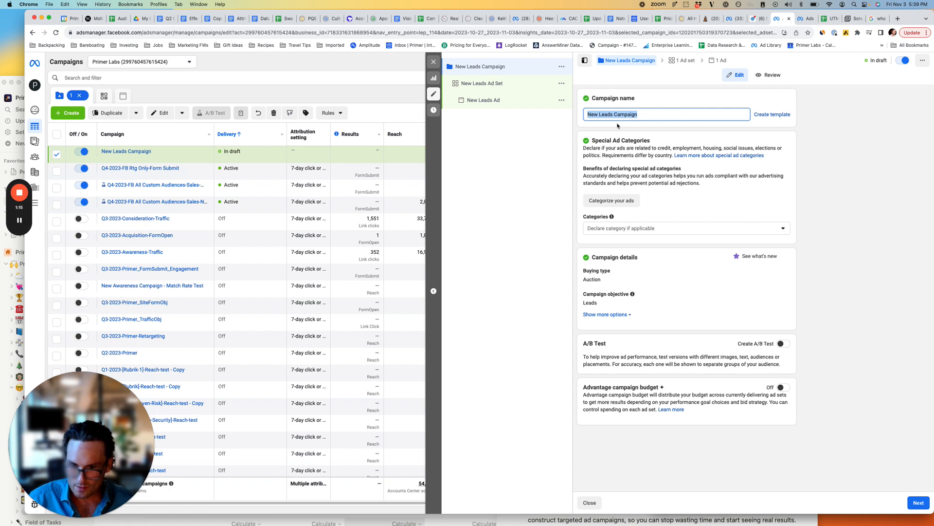
type("Q")
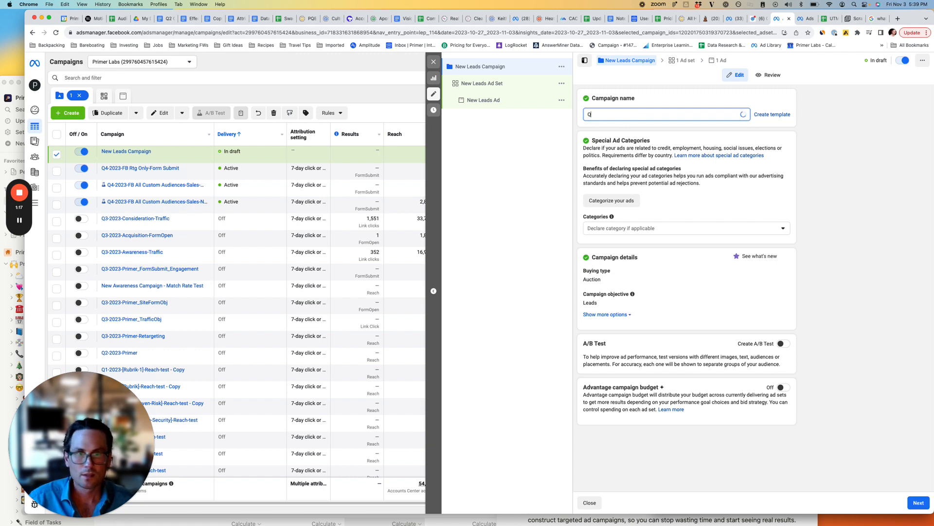
type("4-2023")
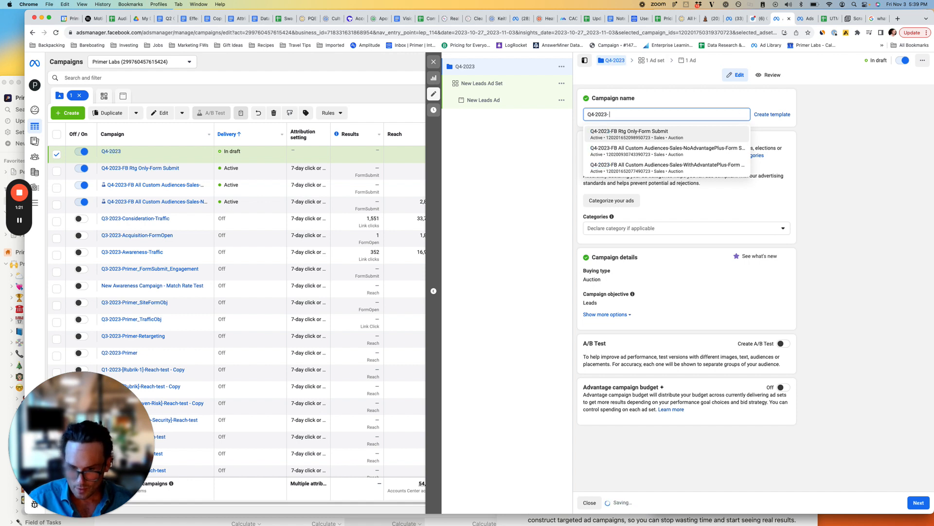
type("-")
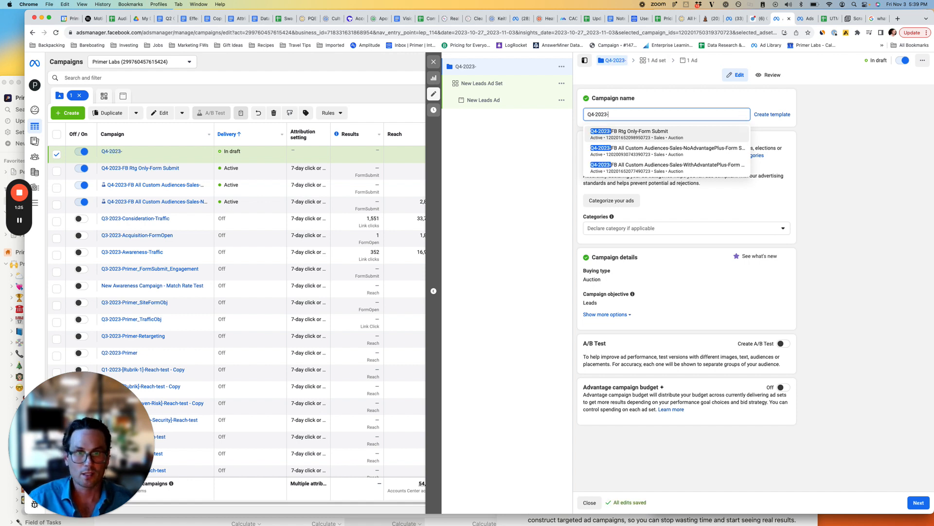
type("All Custom")
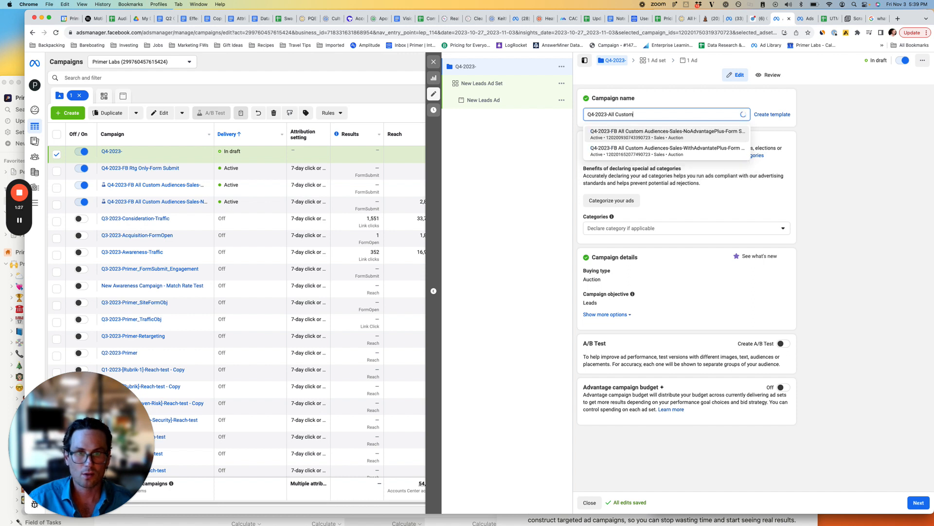
type(" Audiences")
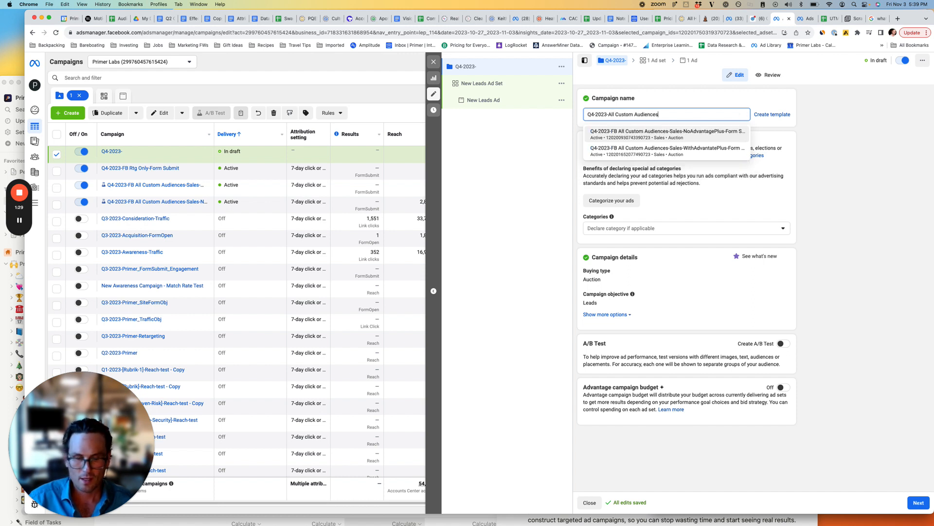
type("-F")
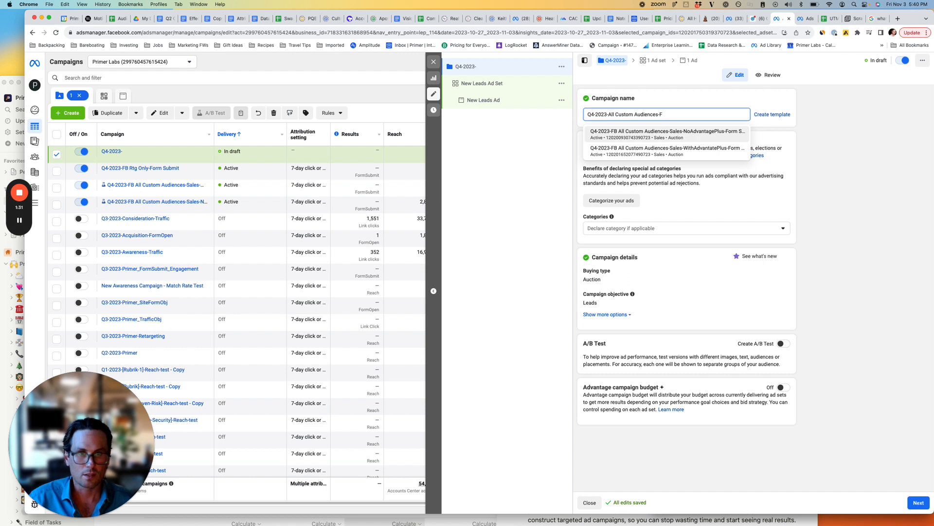
type("Ororm Subm")
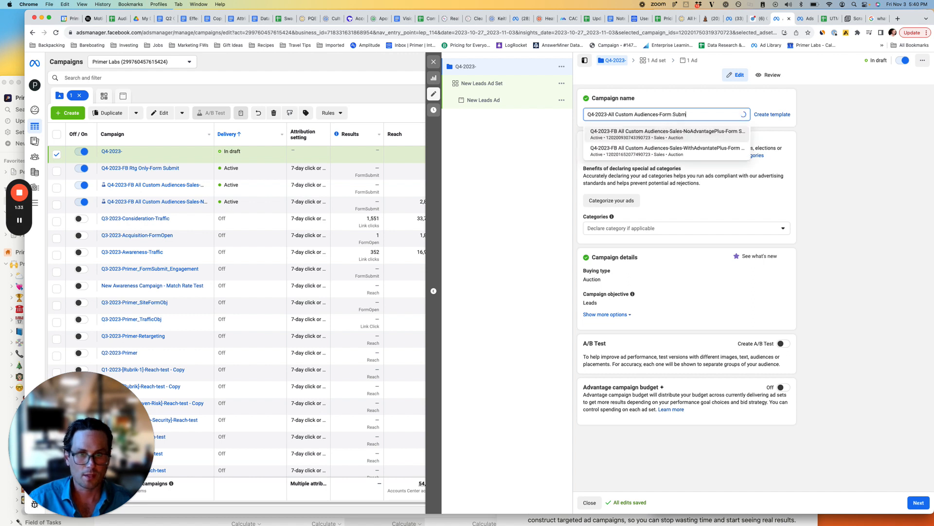
type("its")
left_click(637, 190)
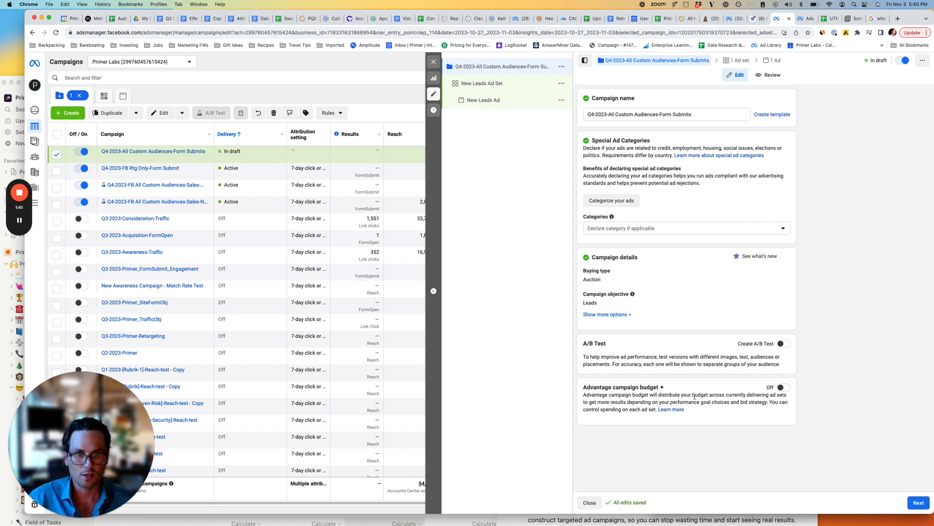
Turn on the Advantage campaign budget with a daily budget of $100 and proceed to the ad set settings.
left_click(780, 388)
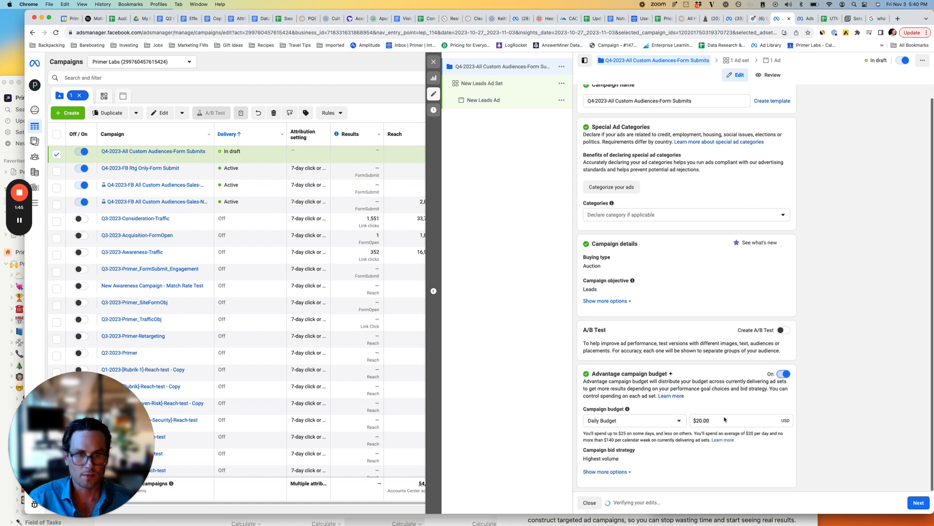
double_click(725, 419)
type("1")
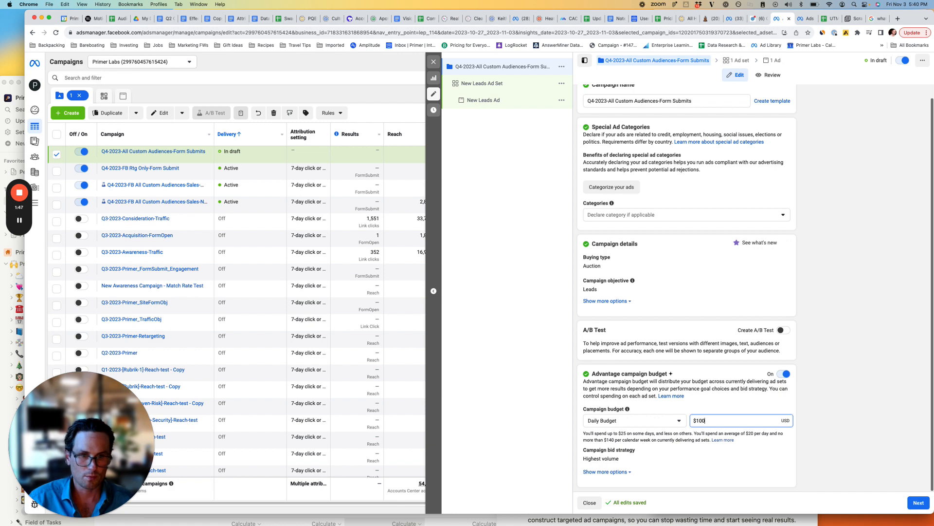
type("00")
left_click(675, 417)
key("Escape")
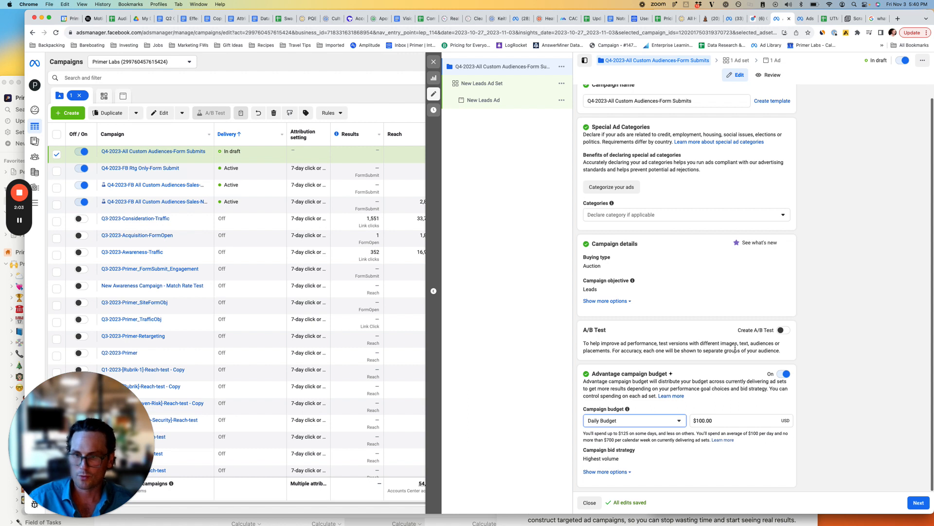
left_click(920, 503)
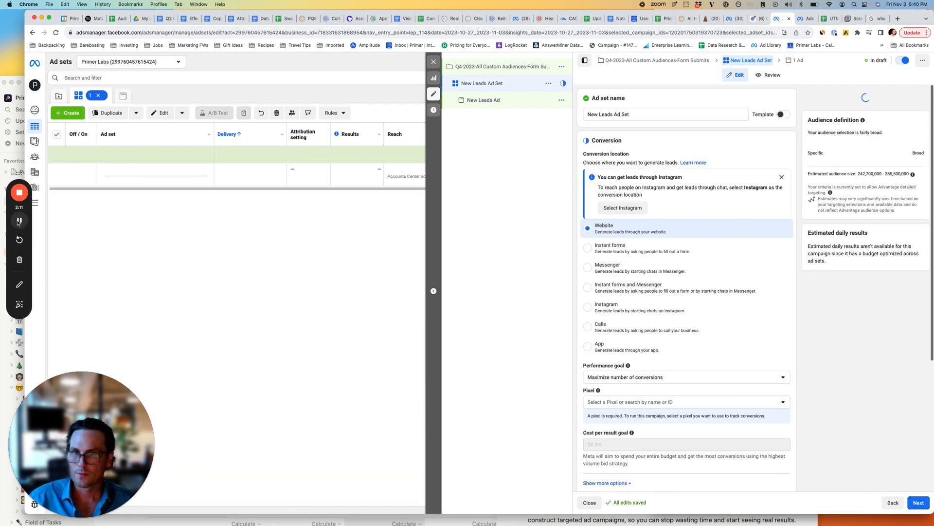
triple_click(616, 113)
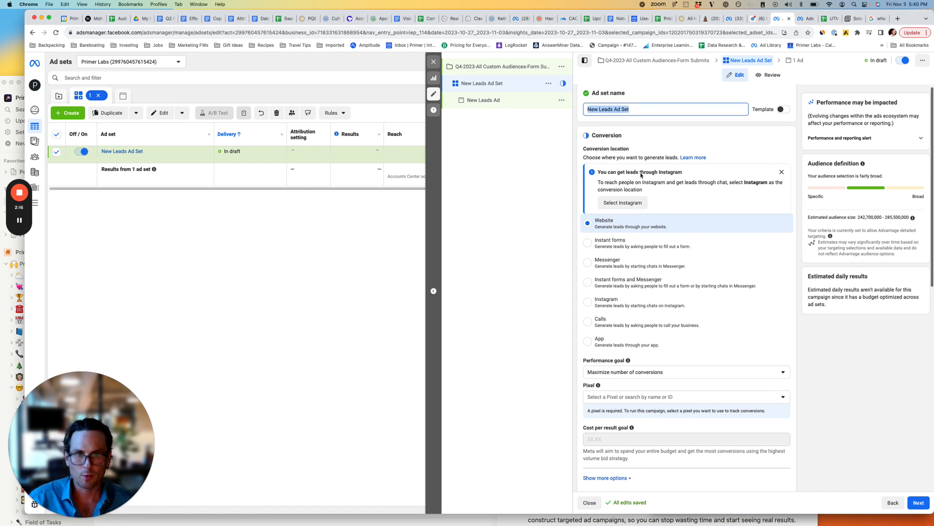
scroll(628, 195, "down", 1)
scroll(629, 204, "down", 1)
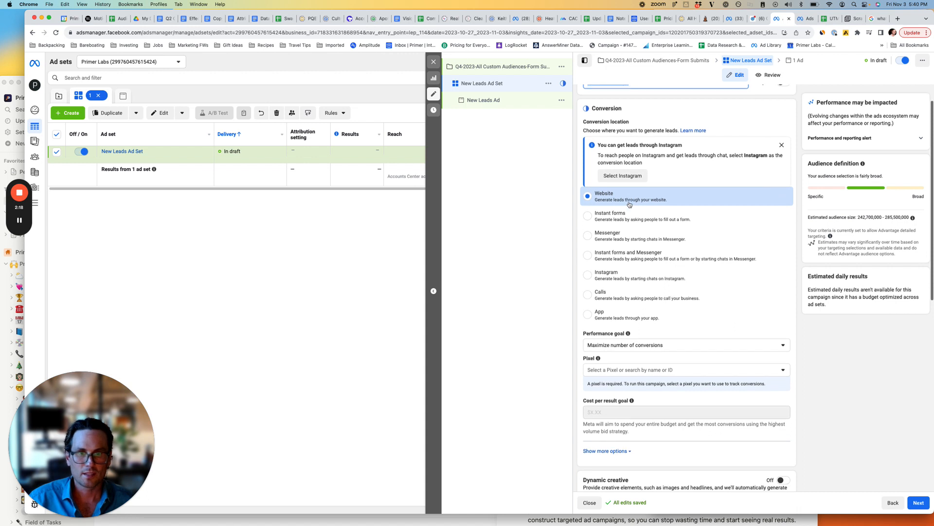
scroll(608, 214, "down", 3)
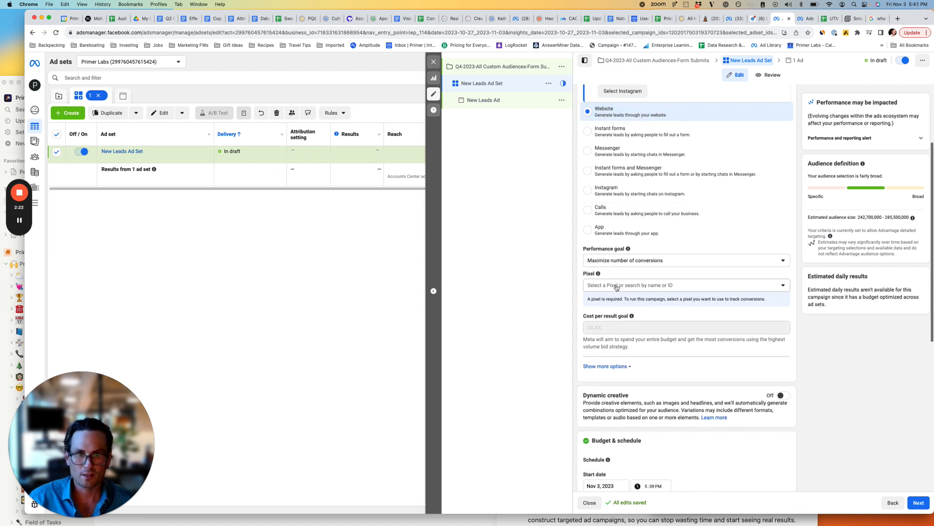
left_click(615, 286)
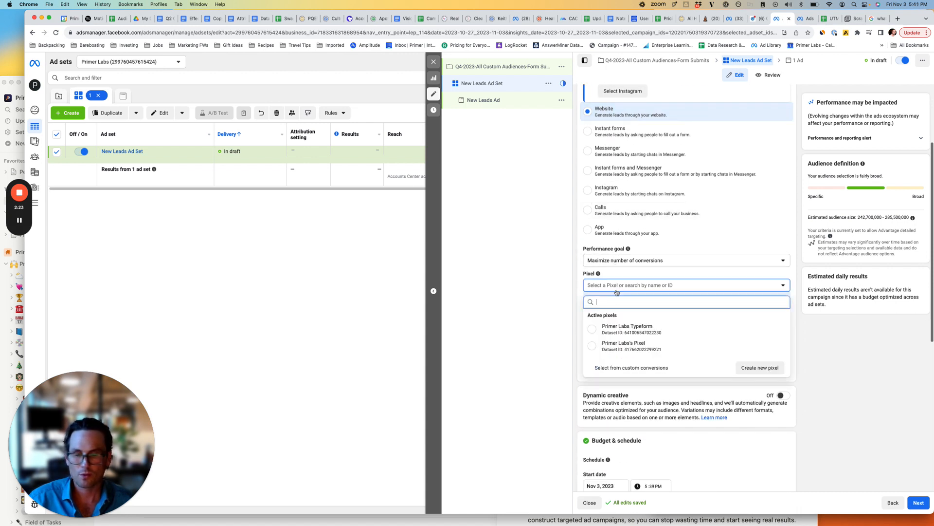
left_click(612, 346)
scroll(620, 321, "down", 1)
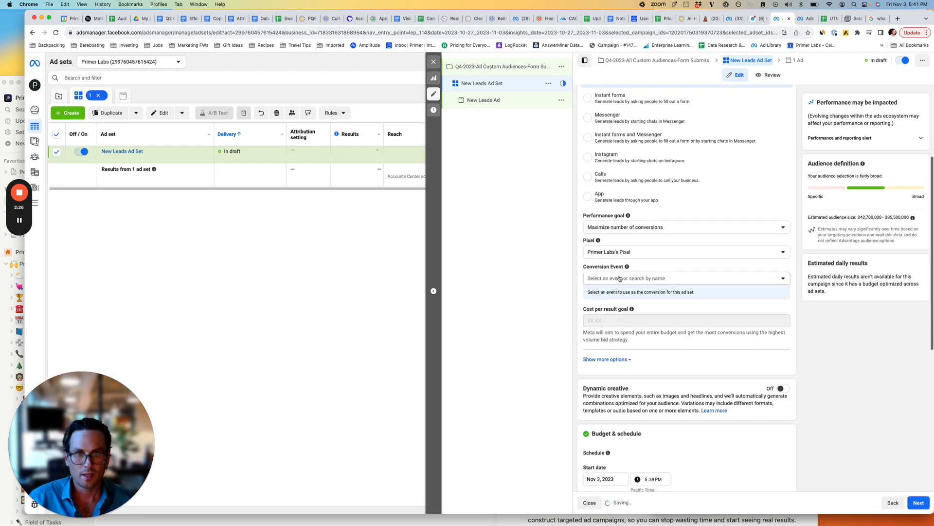
left_click(618, 278)
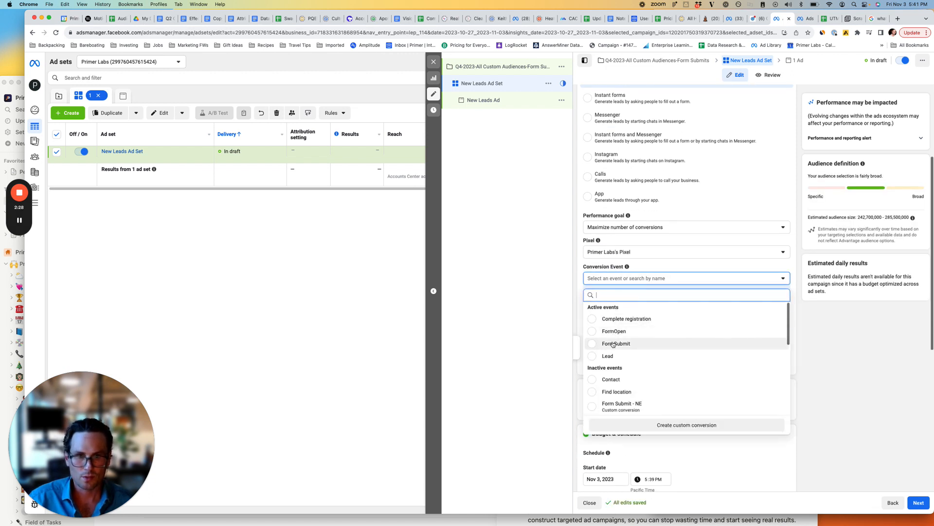
left_click(615, 343)
Expand the optional audience suggestion settings in the ad set's Advantage+ audience section.
scroll(652, 268, "down", 3)
scroll(653, 269, "down", 6)
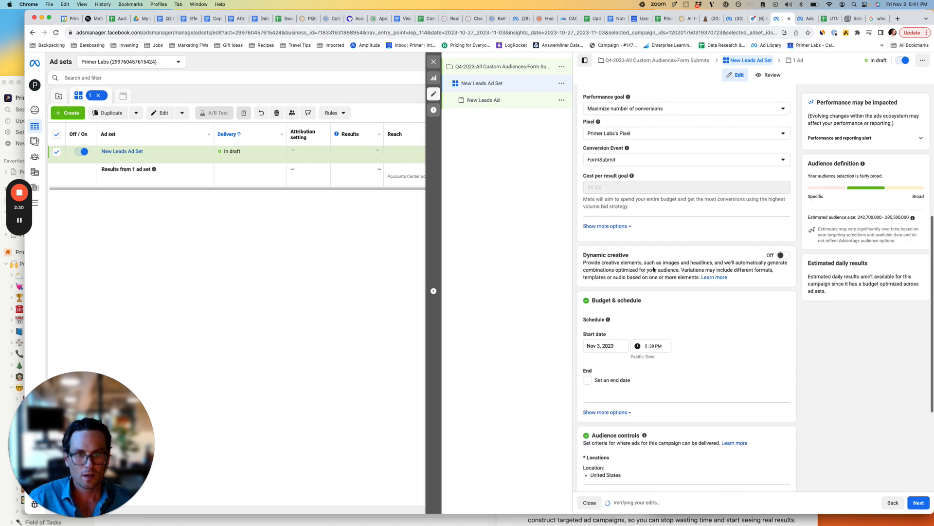
scroll(653, 205, "down", 2)
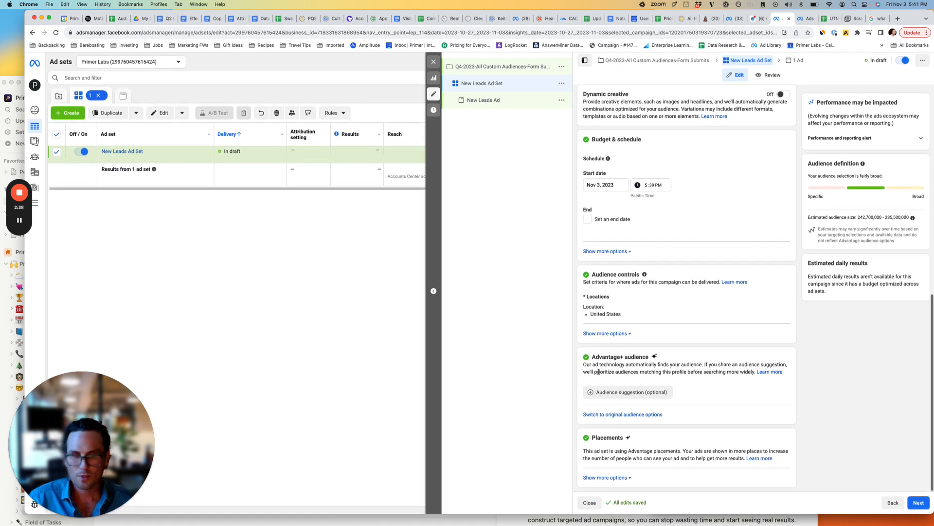
left_click_drag(593, 357, 649, 358)
left_click(645, 366)
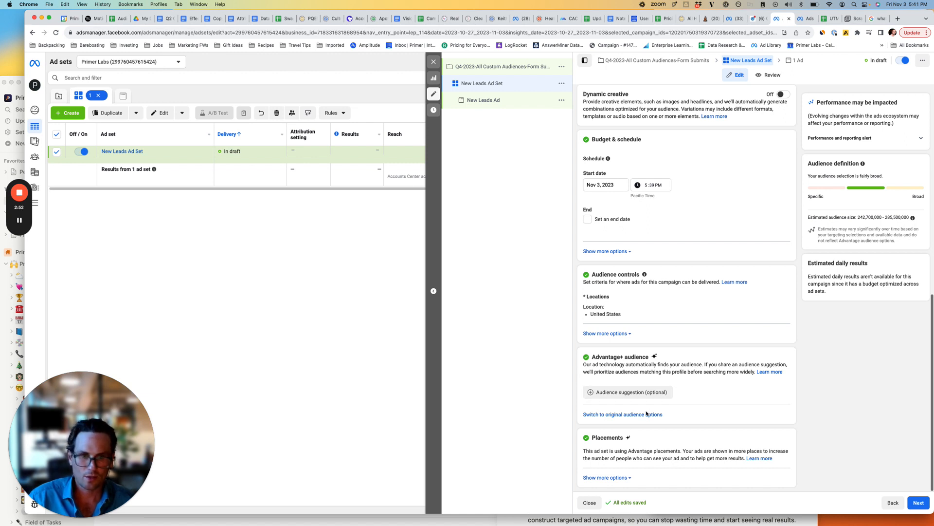
left_click(652, 392)
scroll(649, 395, "down", 3)
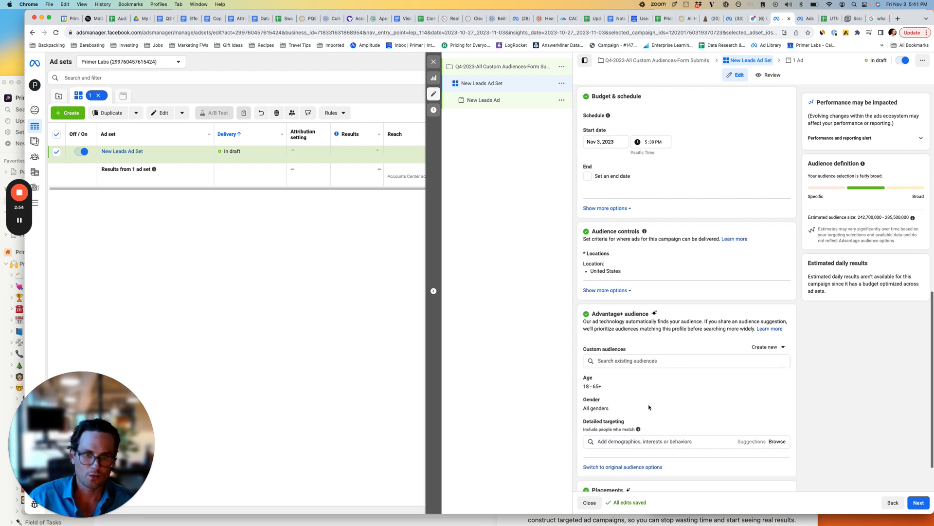
Examine the detailed targeting suggestions and browse options for the Advantage+ audience.
left_click(645, 403)
scroll(701, 457, "down", 1)
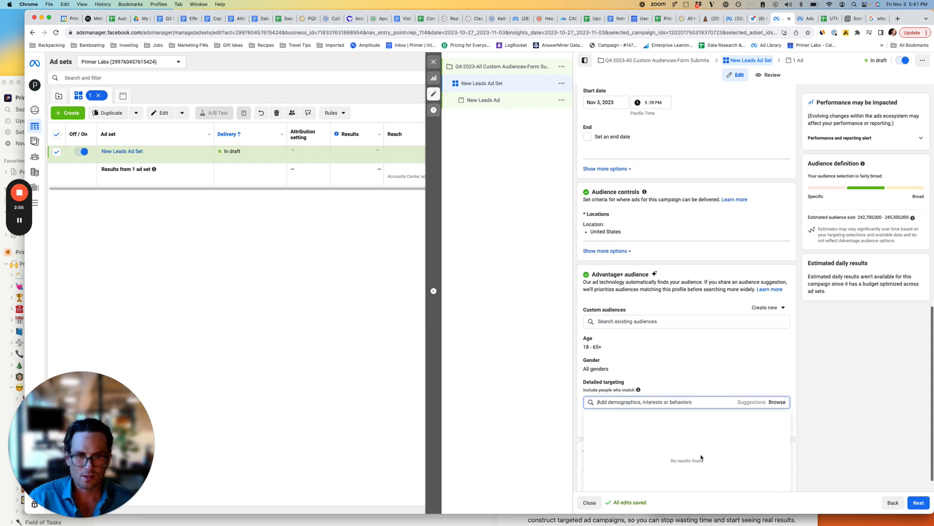
scroll(702, 456, "up", 1)
scroll(740, 409, "down", 1)
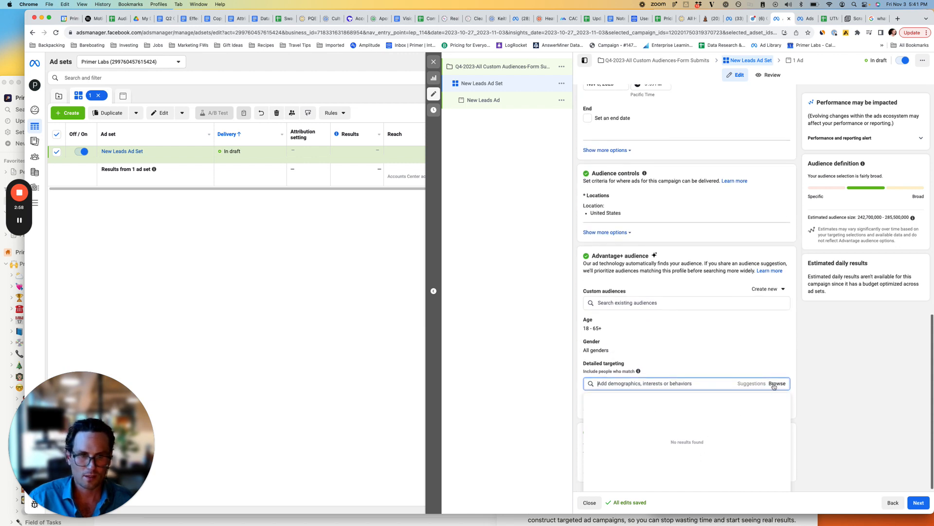
left_click(773, 383)
left_click(679, 362)
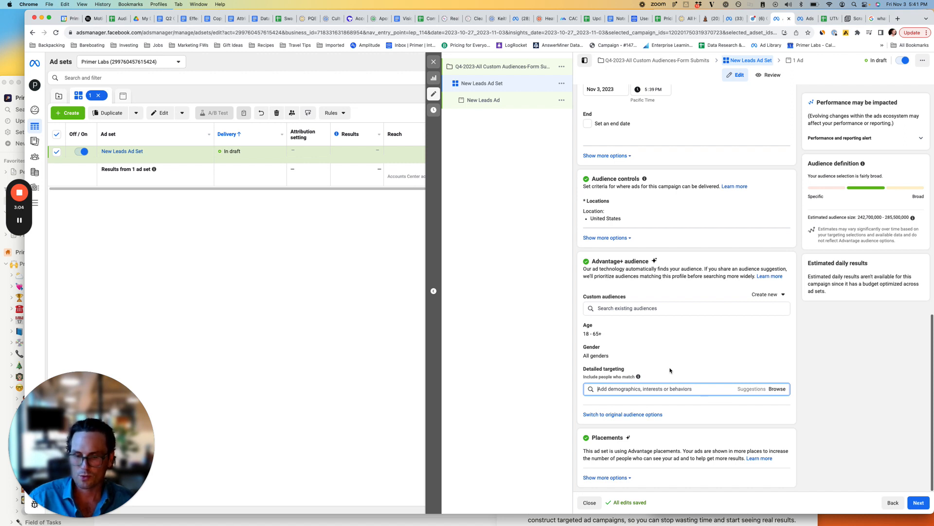
scroll(670, 370, "up", 1)
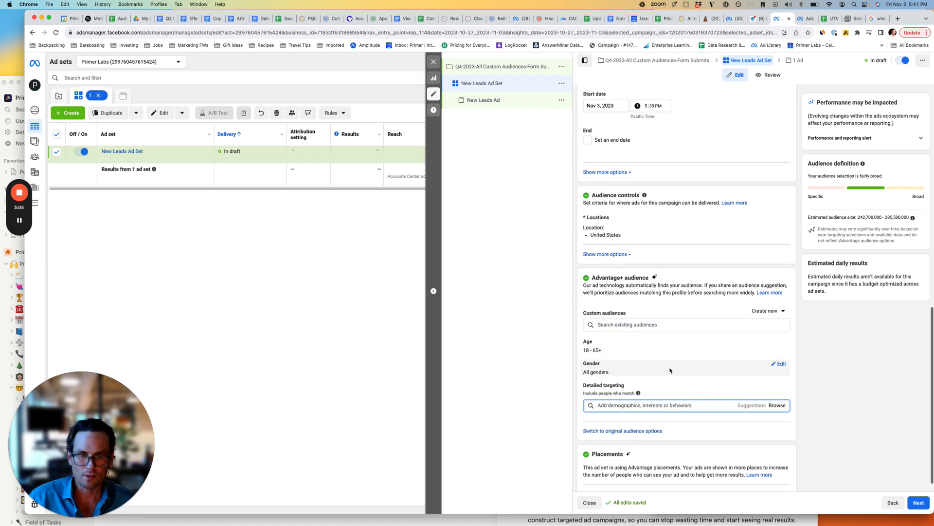
Review the existing custom audiences available for the ad set's Advantage+ audience without selecting one.
left_click(650, 317)
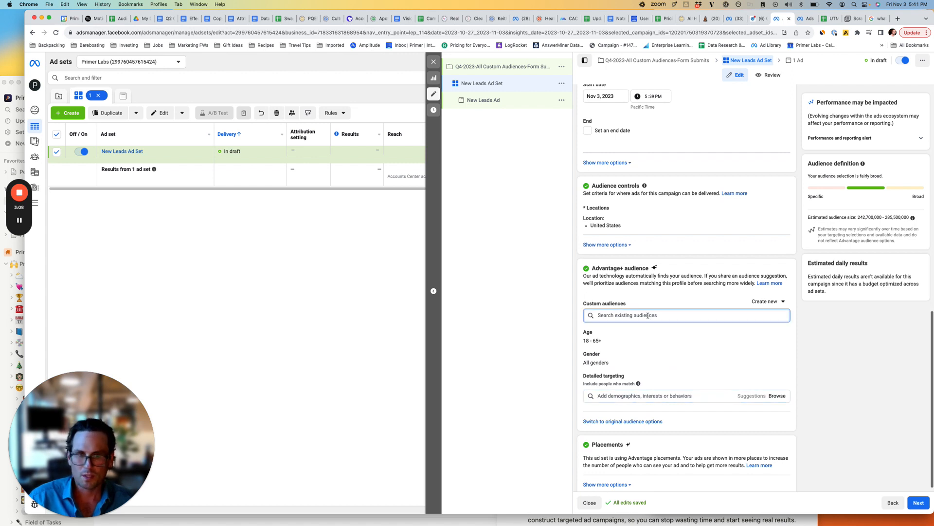
left_click(648, 316)
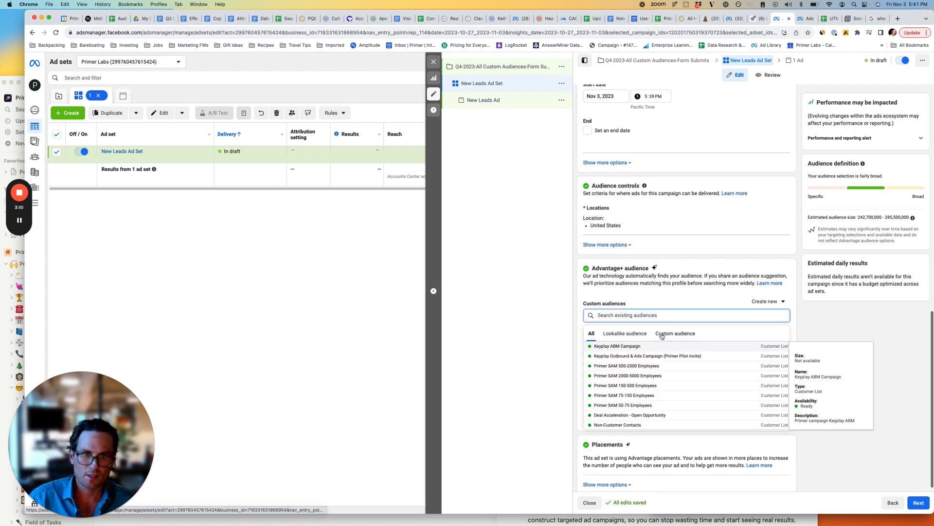
left_click(660, 337)
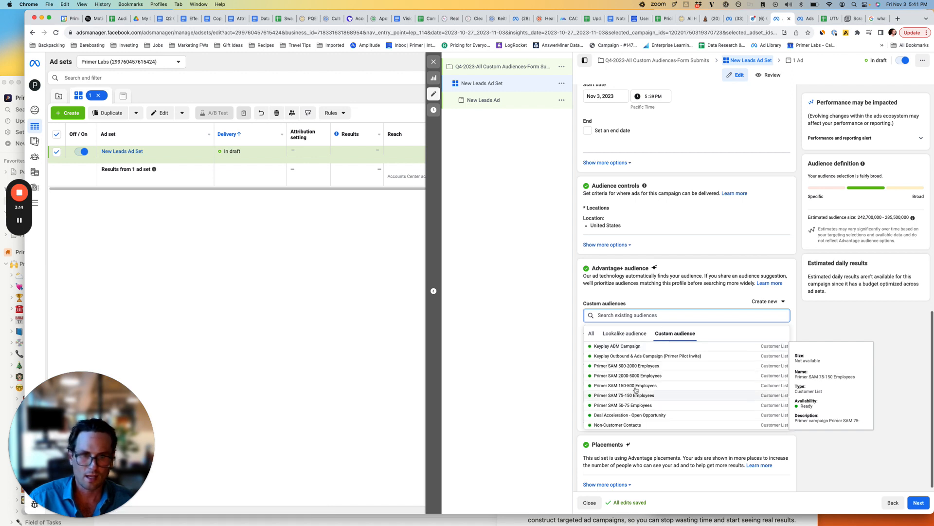
left_click(673, 294)
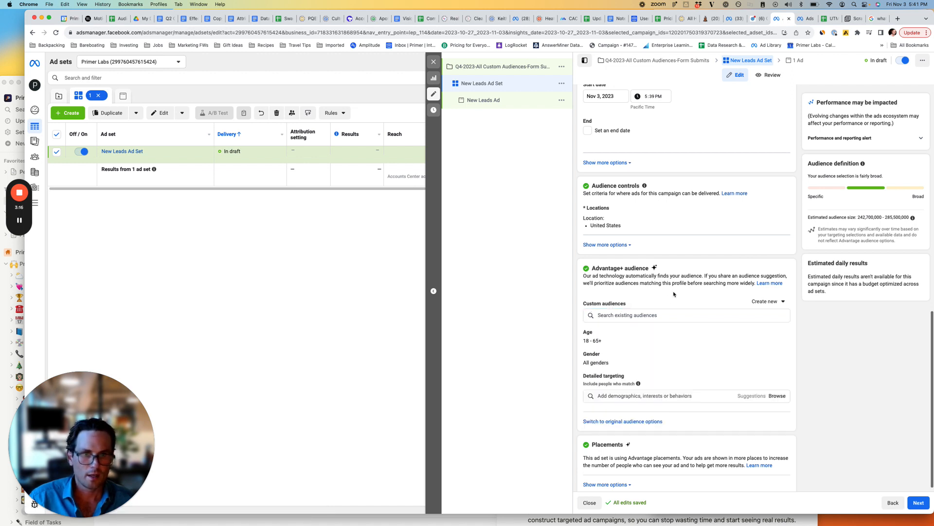
Exclude the Audience Network native, banner and interstitial placement and the Audience Network rewarded videos placement from the ad set.
left_click(619, 476)
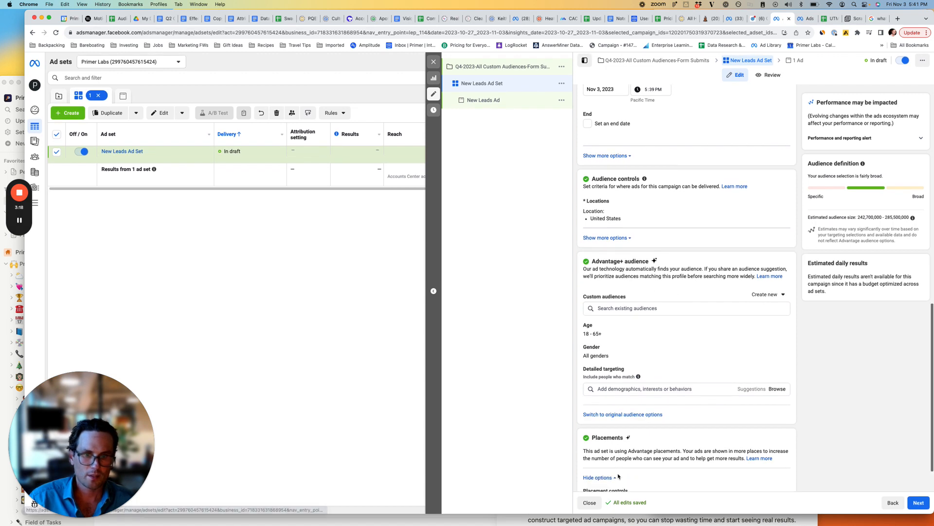
scroll(618, 476, "down", 2)
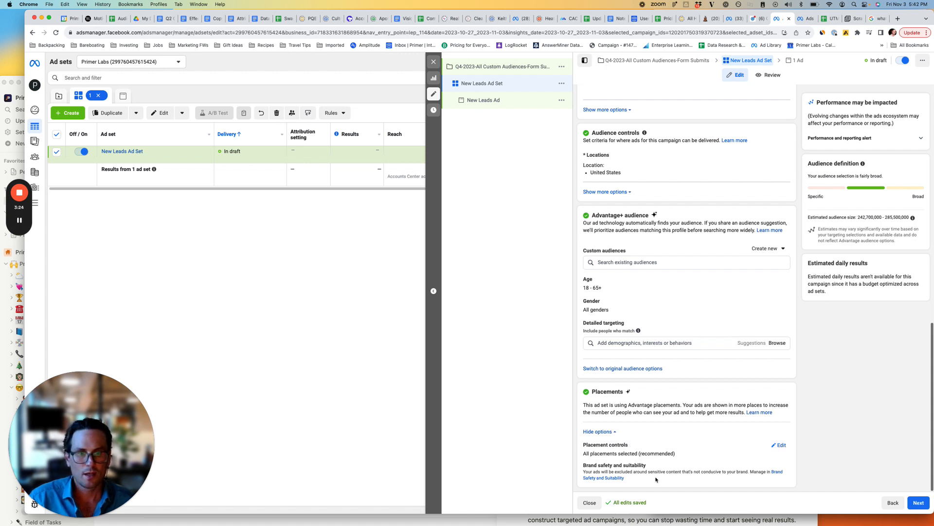
left_click(780, 446)
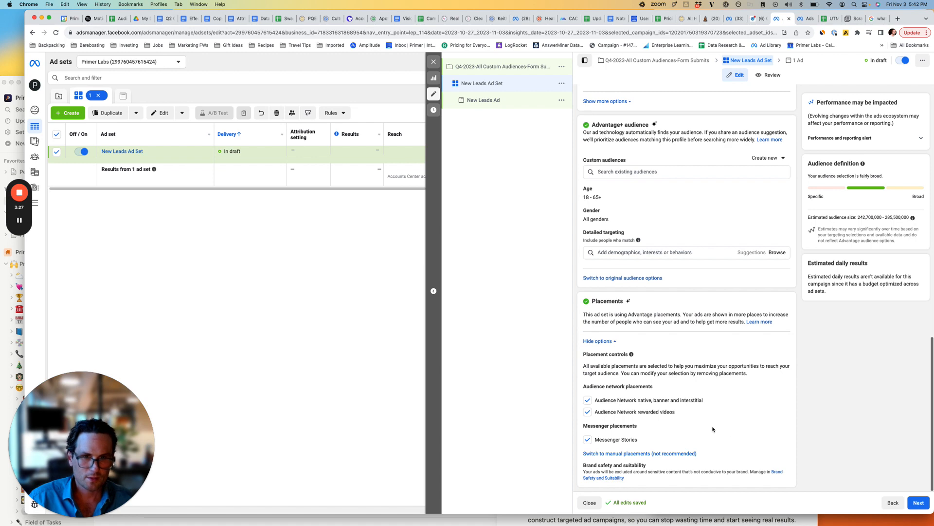
left_click(588, 400)
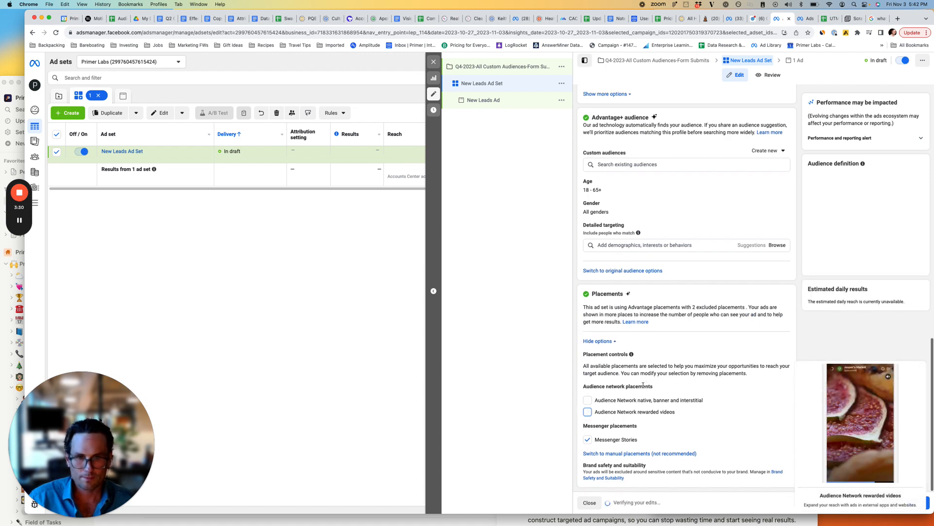
Switch the ad set to the original audience options and review its custom audience, location, age and detailed targeting settings.
scroll(644, 387, "up", 7)
scroll(644, 388, "up", 2)
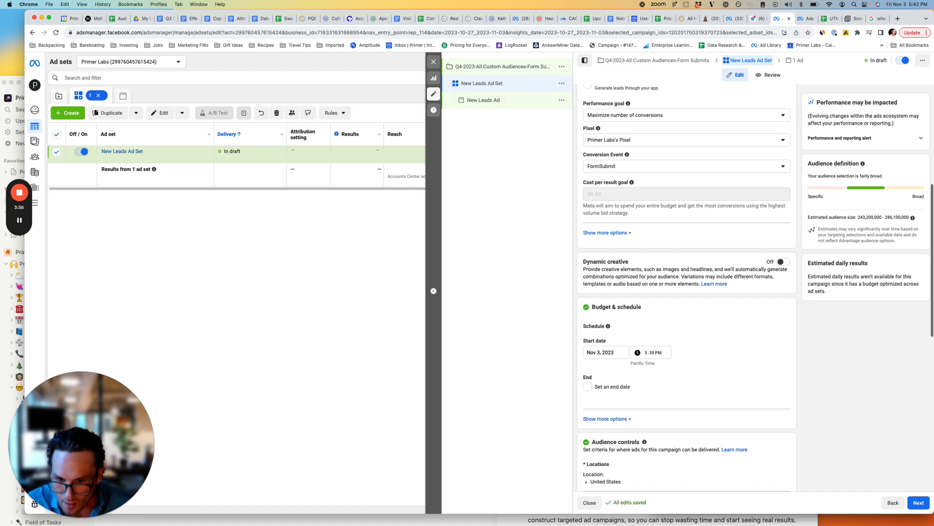
scroll(628, 364, "down", 5)
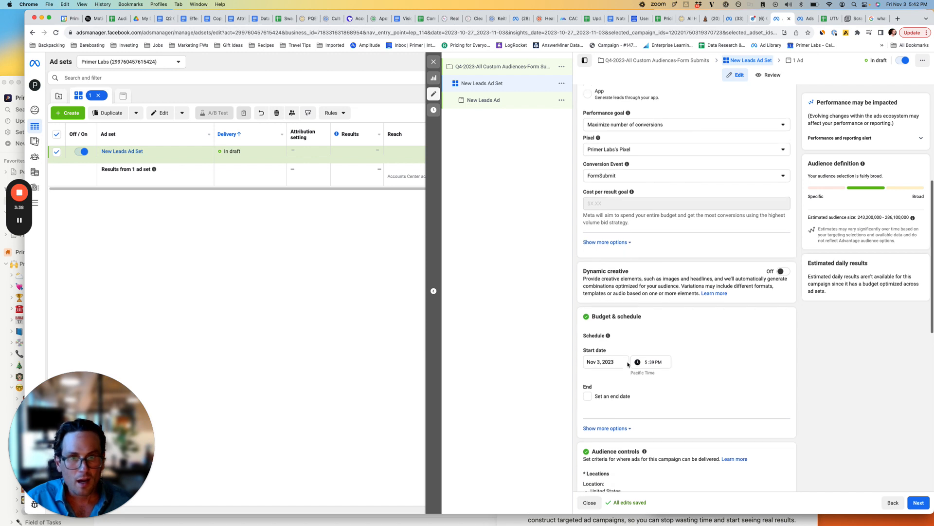
scroll(628, 366, "down", 1)
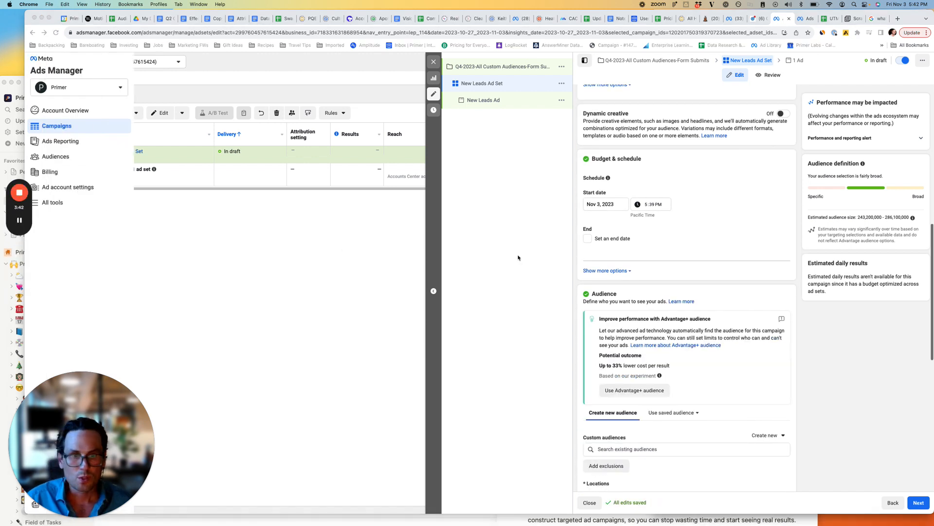
scroll(619, 287, "down", 8)
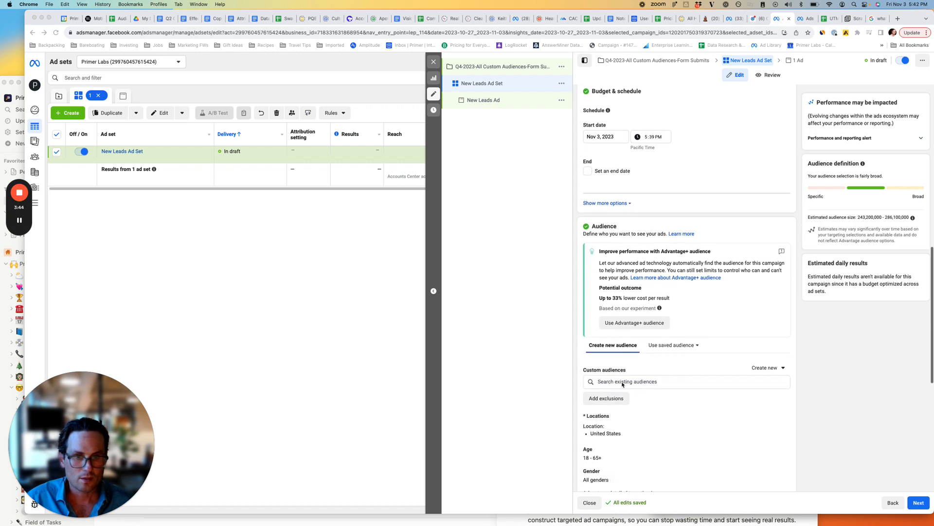
scroll(621, 373, "down", 2)
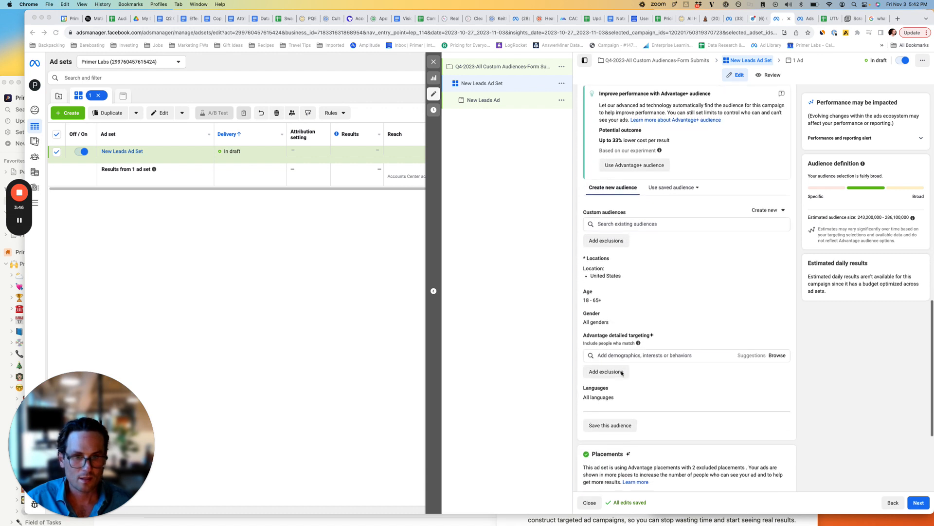
scroll(623, 358, "down", 6)
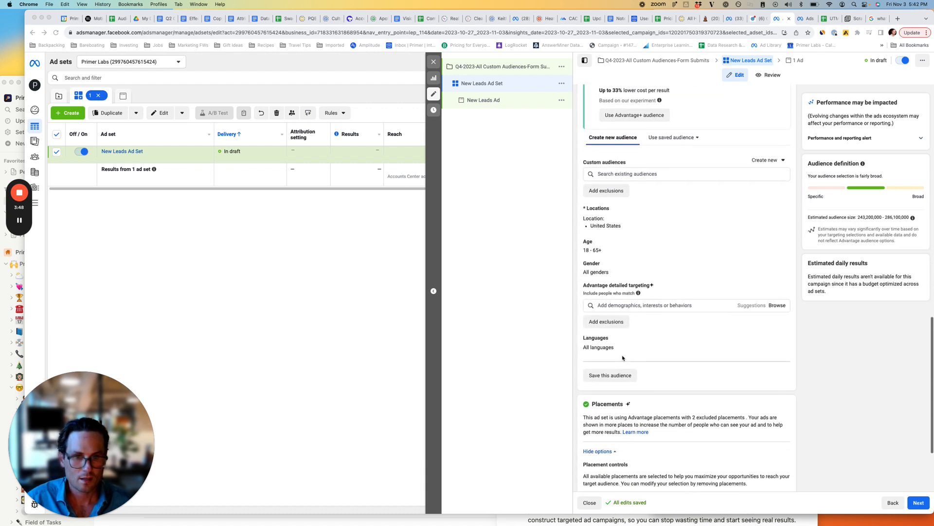
scroll(622, 358, "up", 15)
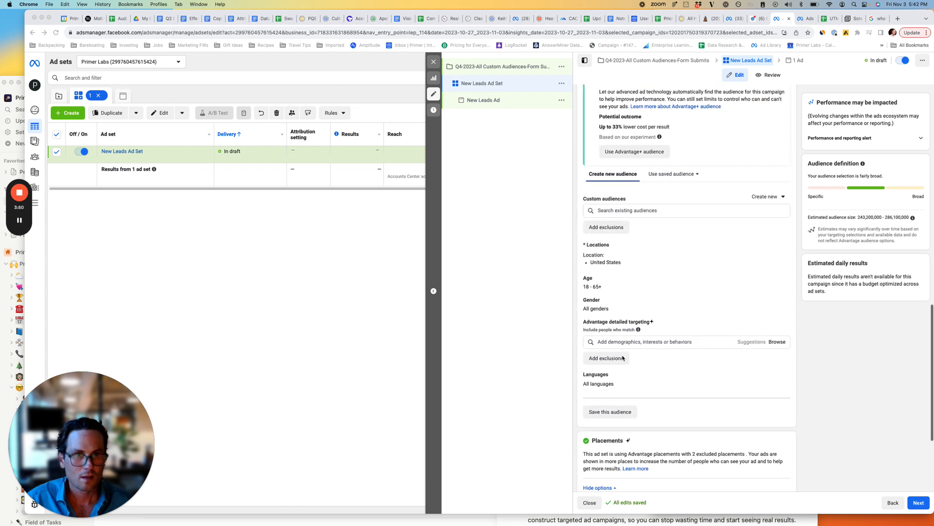
scroll(576, 290, "up", 4)
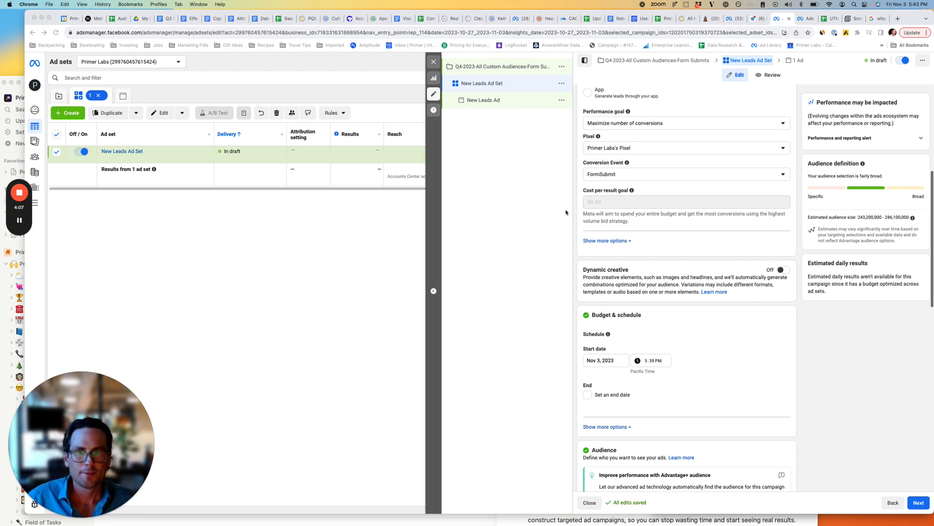
Go to the New Leads Ad settings and set its Instagram account to sayprimer.
left_click(19, 220)
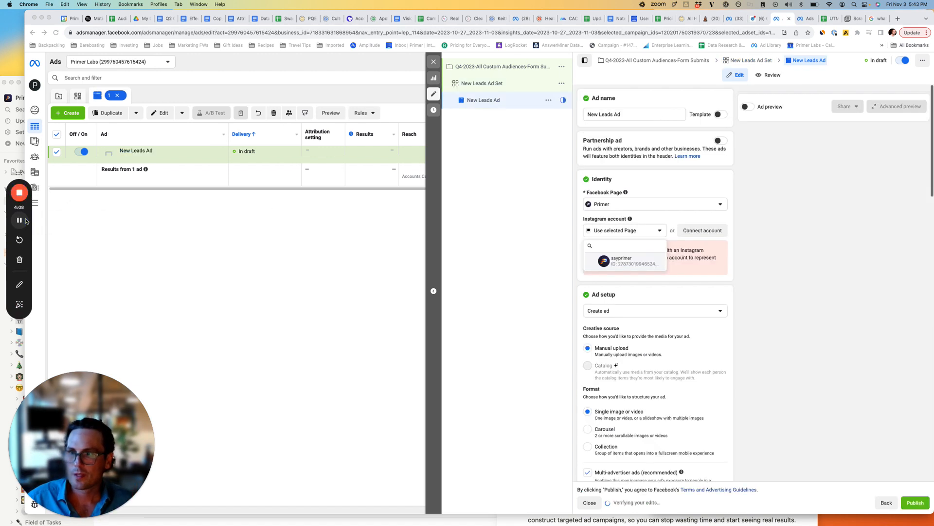
left_click(625, 258)
scroll(629, 245, "down", 5)
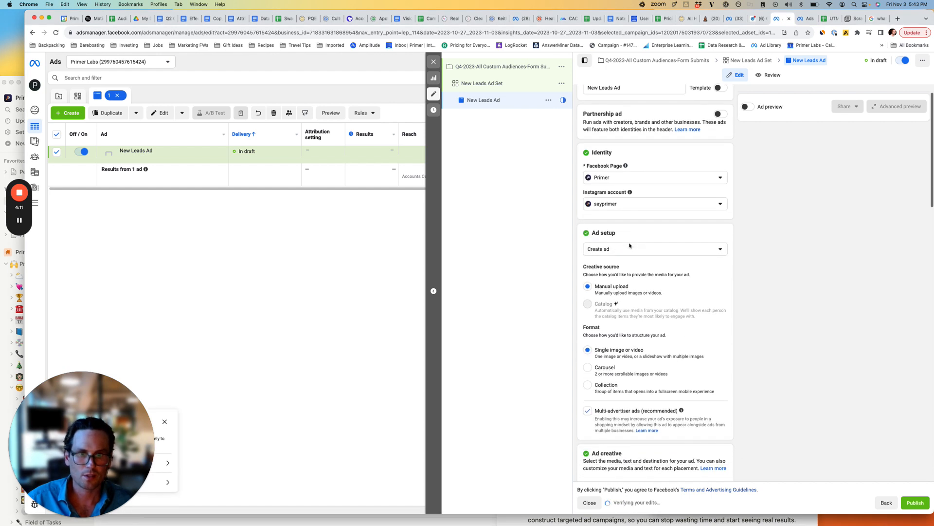
Upload the three "Take Your Advertising to the Next Level with Primer for Salesforce!" images from Downloads as media for the ad creative, checking the artwork in Figma.
scroll(630, 245, "down", 2)
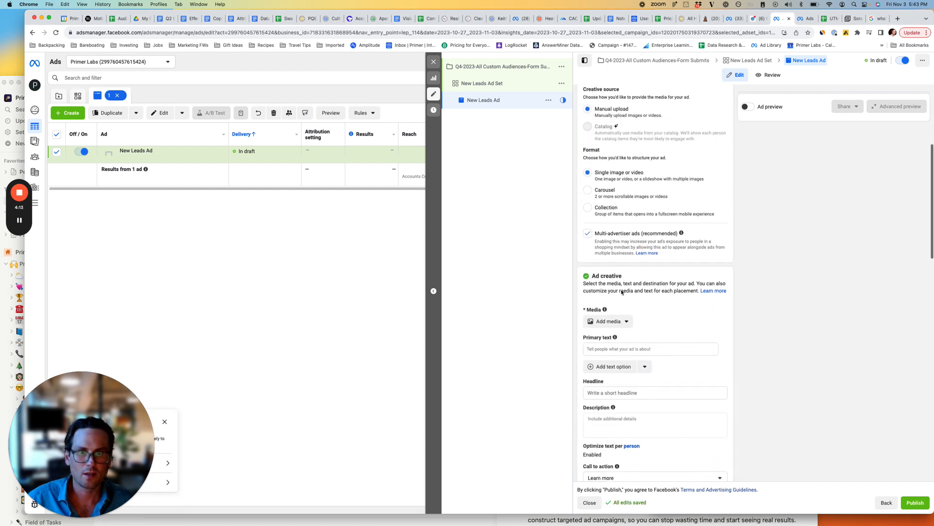
left_click(614, 325)
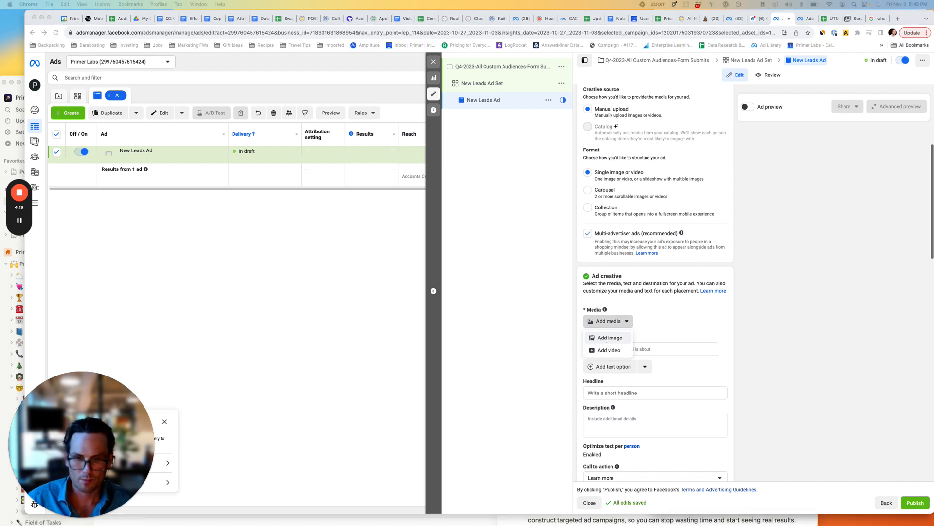
left_click_drag(712, 467, 591, 54)
left_click(781, 280)
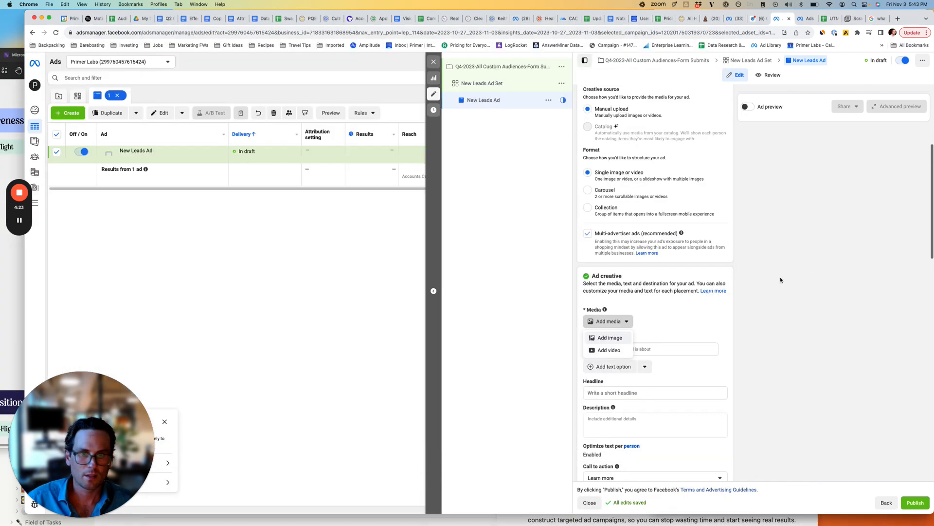
left_click(610, 339)
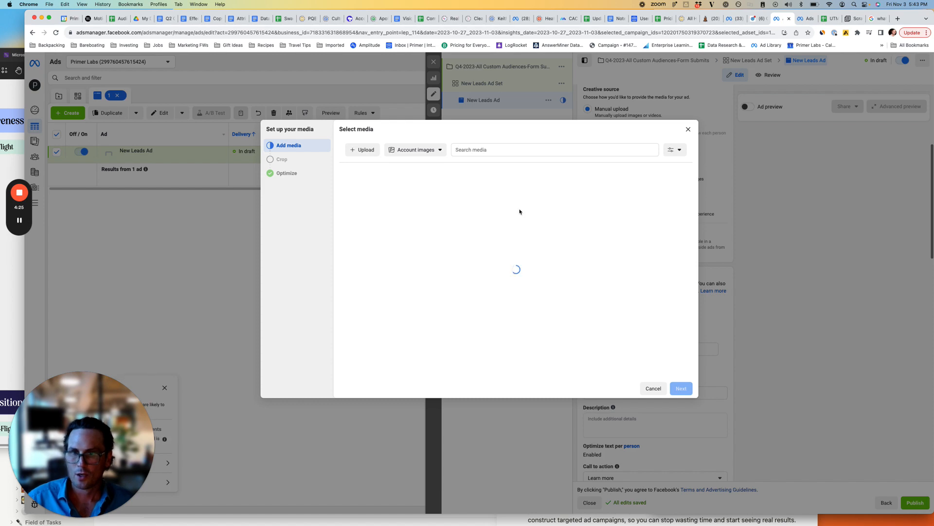
left_click(353, 150)
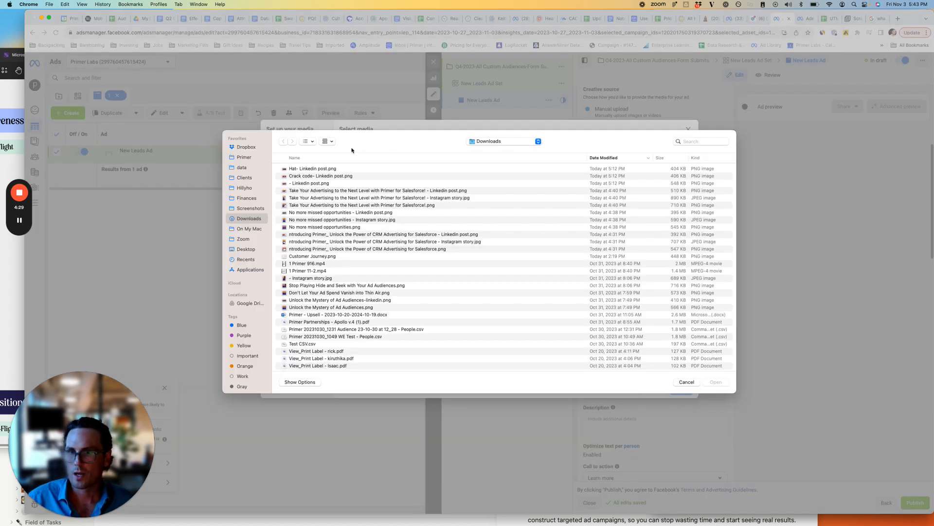
key("super+Tab")
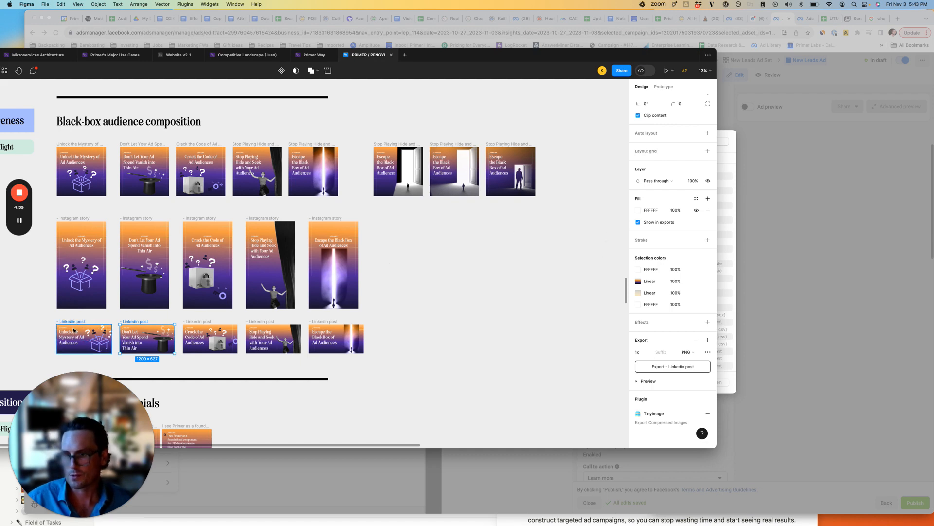
key("super+Tab")
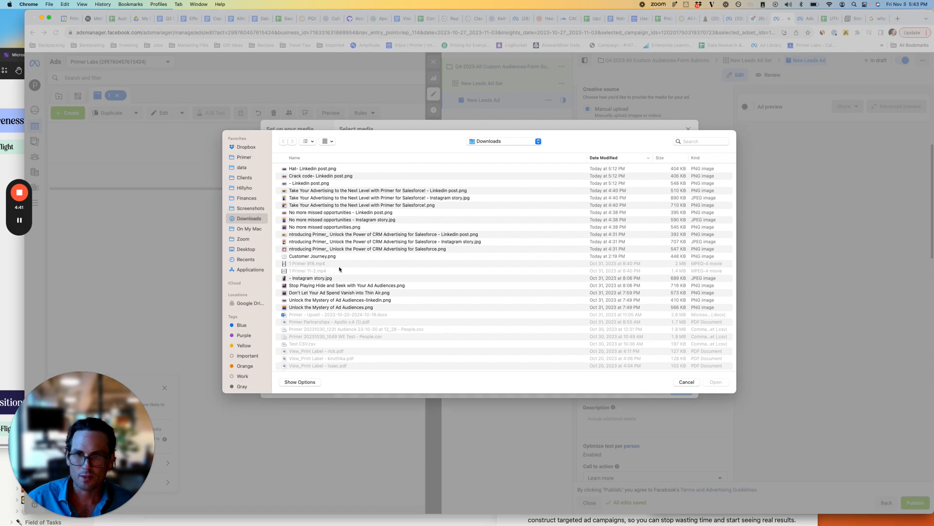
left_click(335, 190)
left_click(340, 205, "shift")
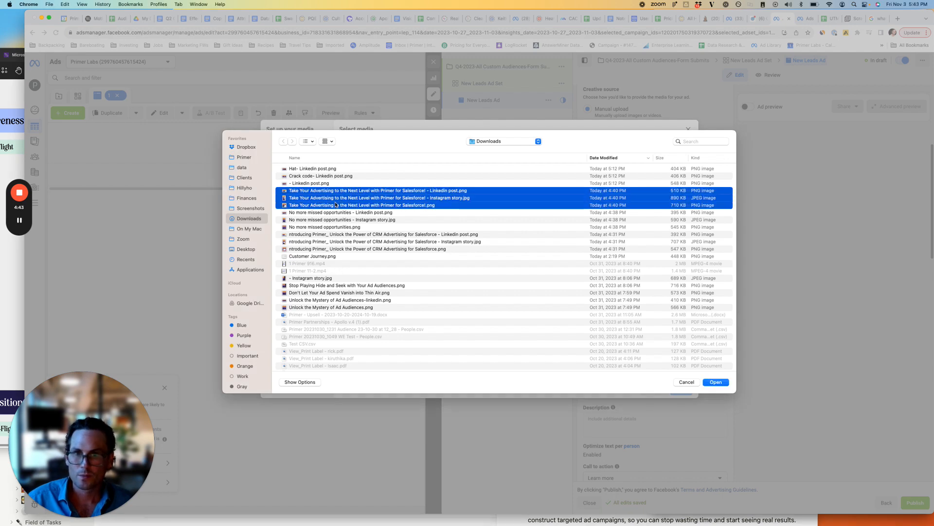
key("Return")
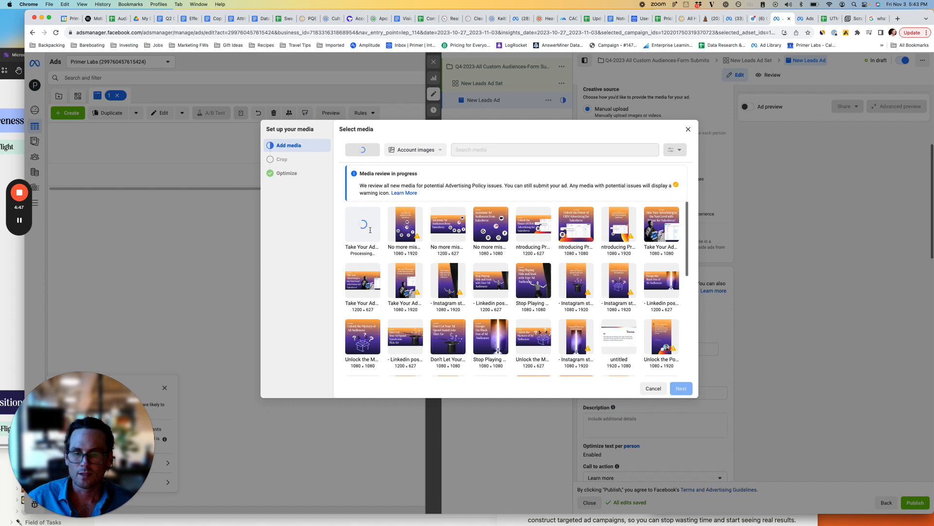
Choose the 1200 × 627 "No more missed opportunities" image as the ad's media and continue to the placement crops.
mouse_move(19, 220)
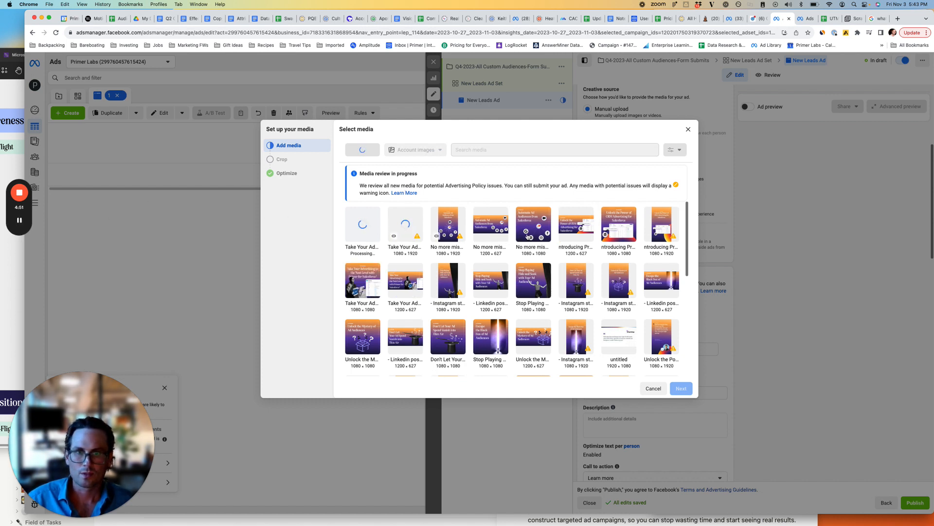
left_click(530, 236)
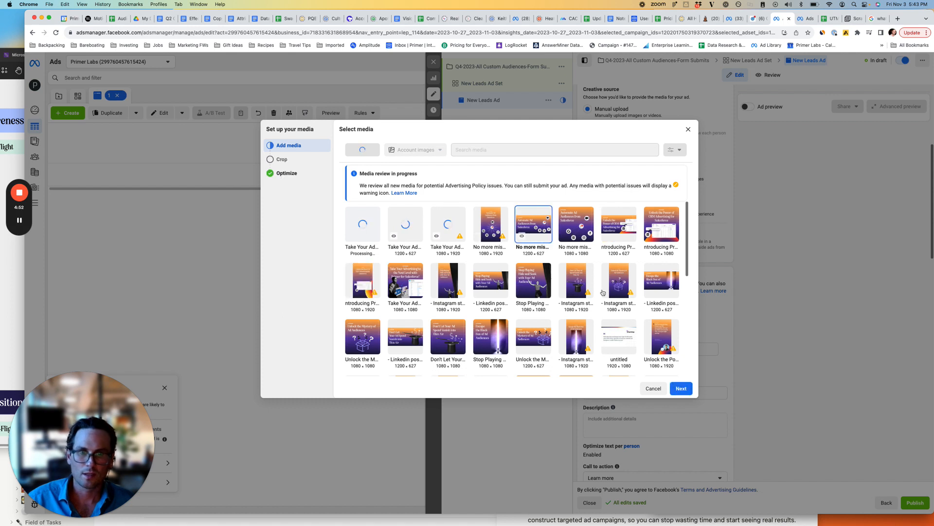
left_click(681, 388)
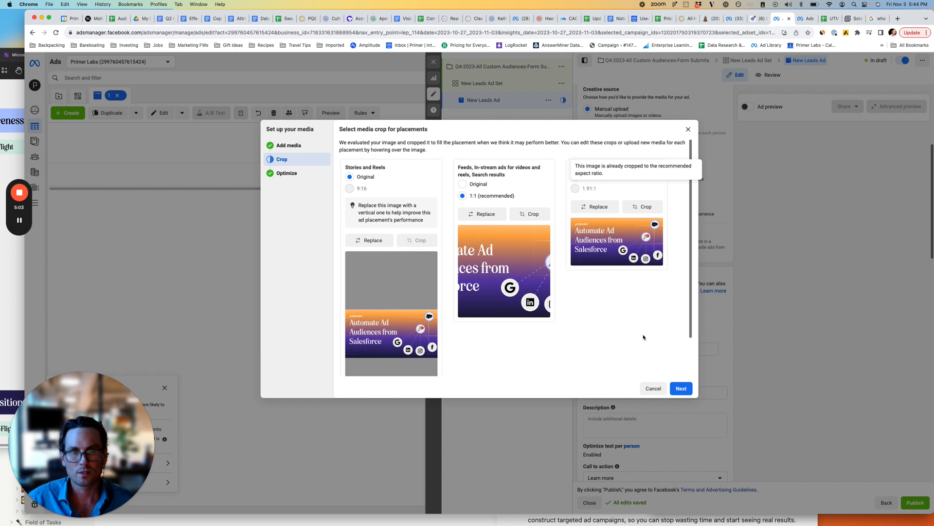
Replace the media for feeds, in-stream ads and search results with the 1200 × 627 "Take Your Advertising to the Next Level" image.
left_click(490, 215)
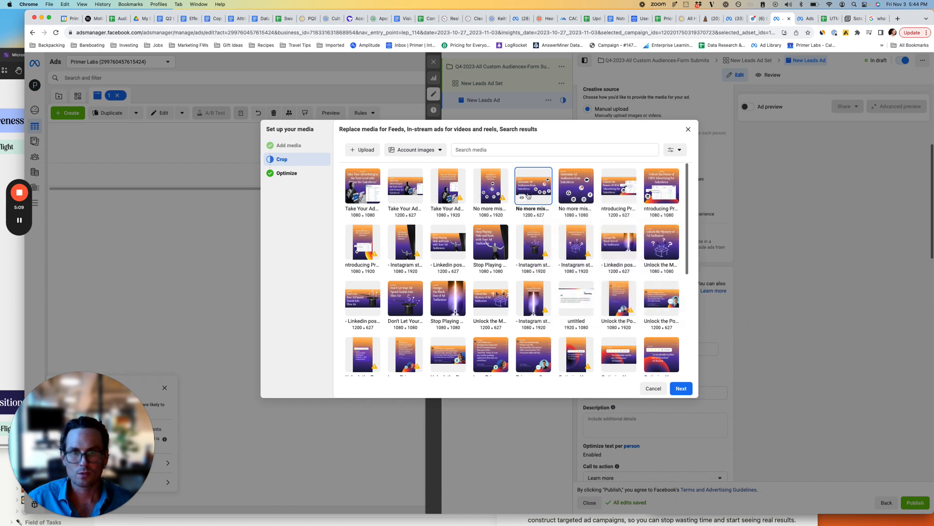
left_click(412, 198)
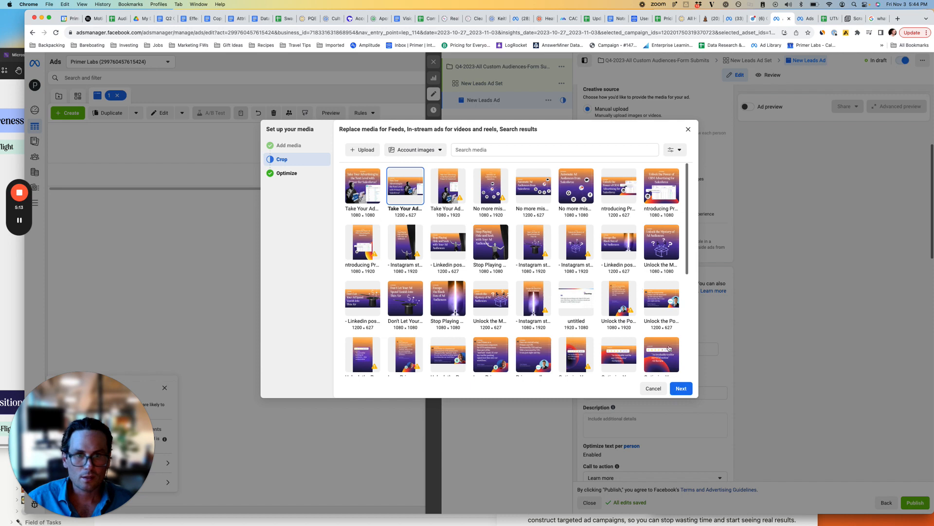
left_click(682, 388)
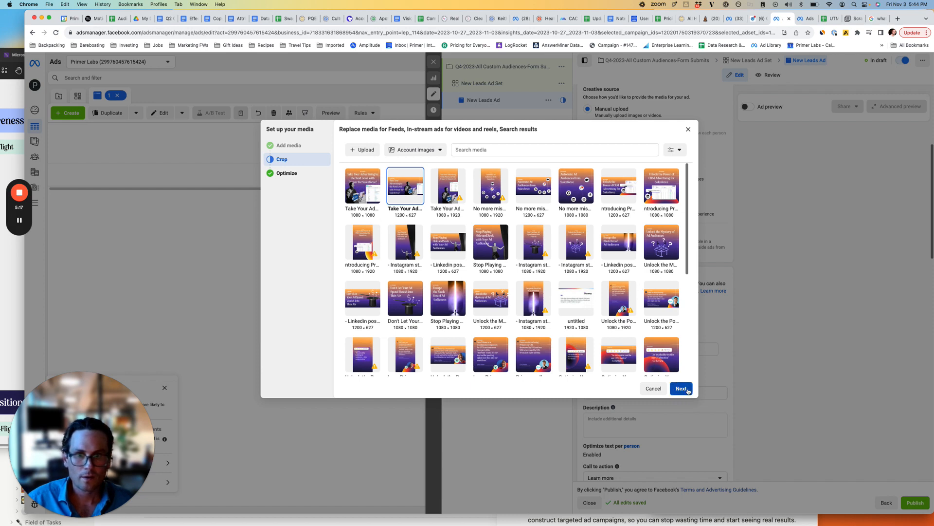
Replace the media for Stories and Reels with the 1080 × 1920 "Take Your Advertising to the Next Level" image.
left_click(372, 240)
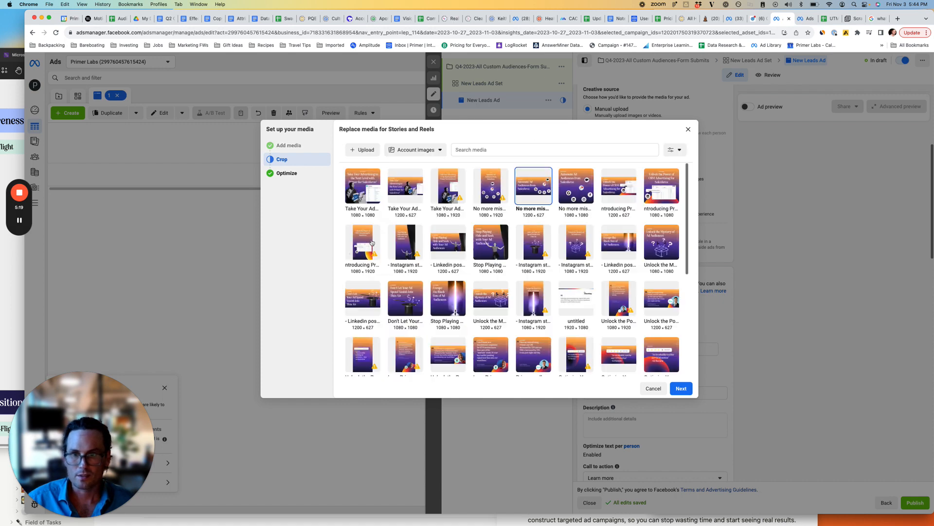
left_click(450, 199)
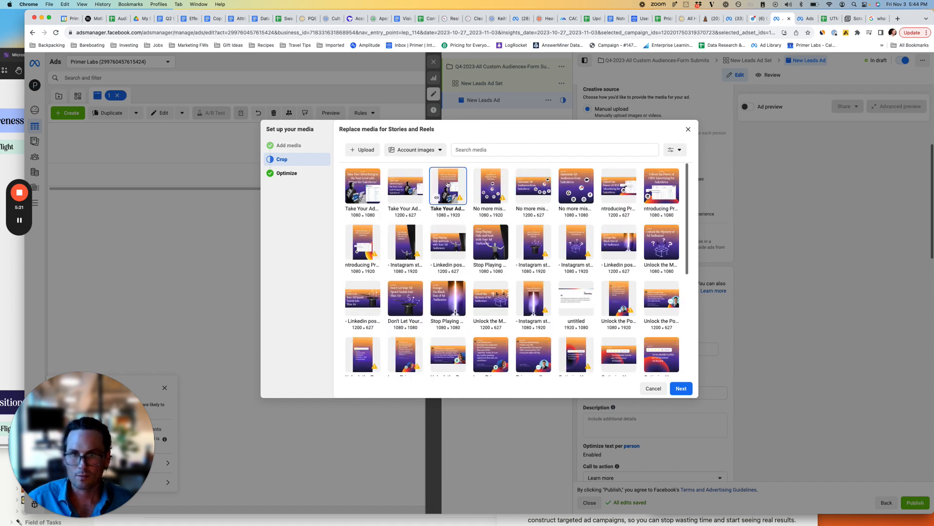
left_click(673, 388)
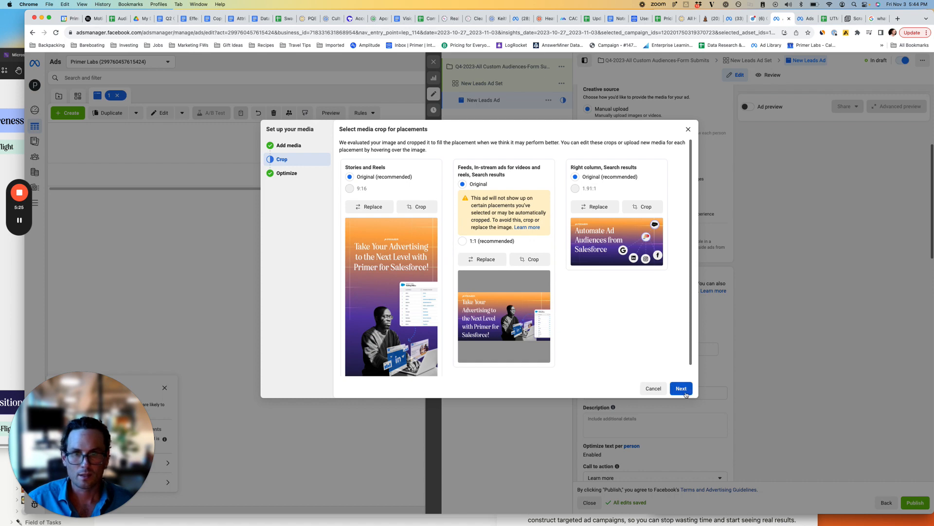
Replace the media for feeds, in-stream ads and search results with the square 1080 × 1080 "Take Your Advertising to the Next Level" image.
left_click(479, 242)
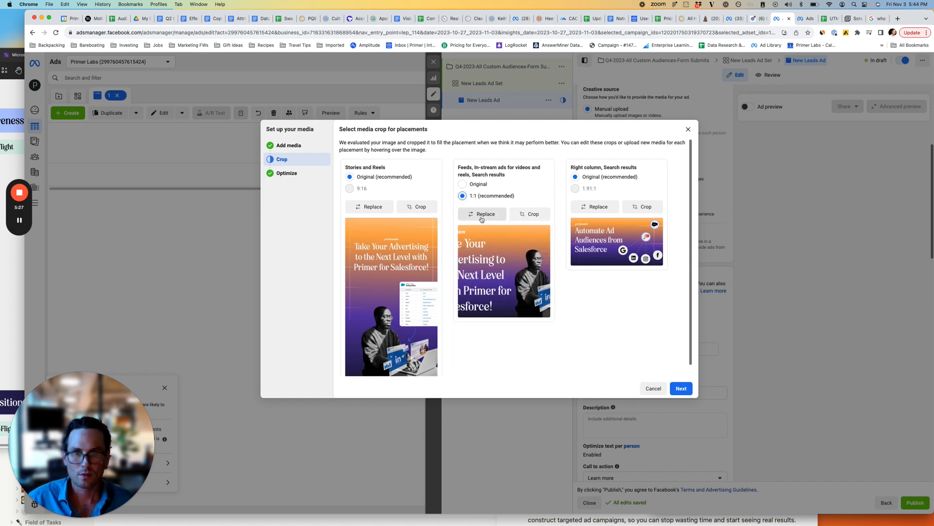
left_click(482, 219)
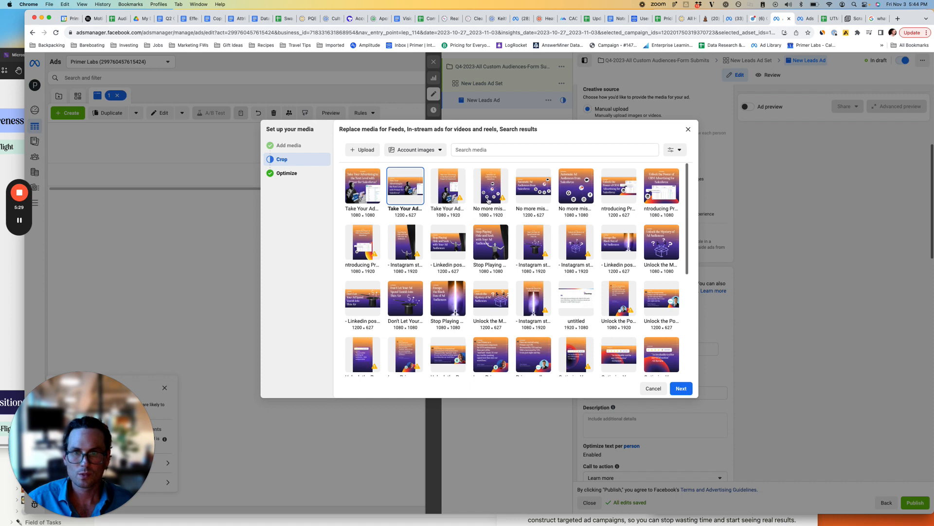
left_click(362, 195)
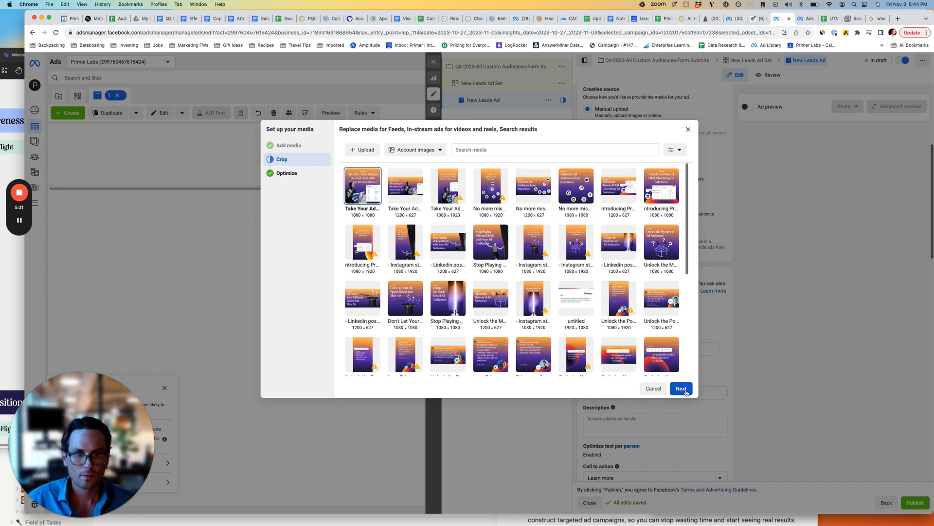
left_click(681, 388)
Accept the placement crops, review the Advantage+ creative options and finish the media setup with all optimizations on.
left_click(681, 389)
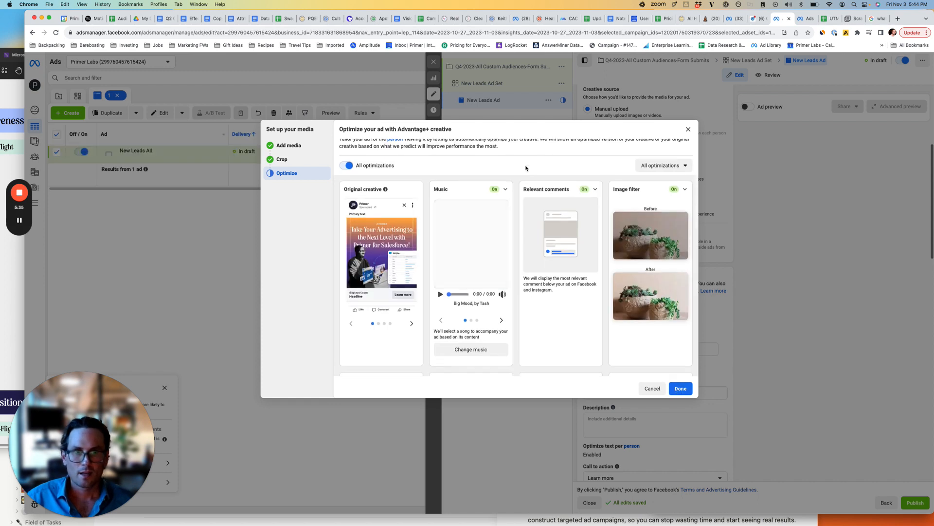
scroll(528, 292, "down", 1)
scroll(560, 360, "up", 1)
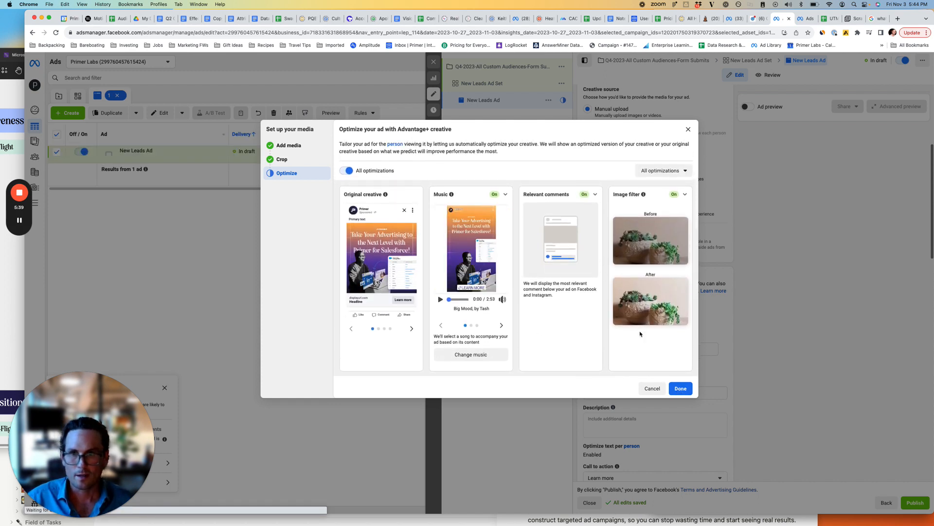
scroll(630, 302, "down", 5)
scroll(630, 291, "down", 2)
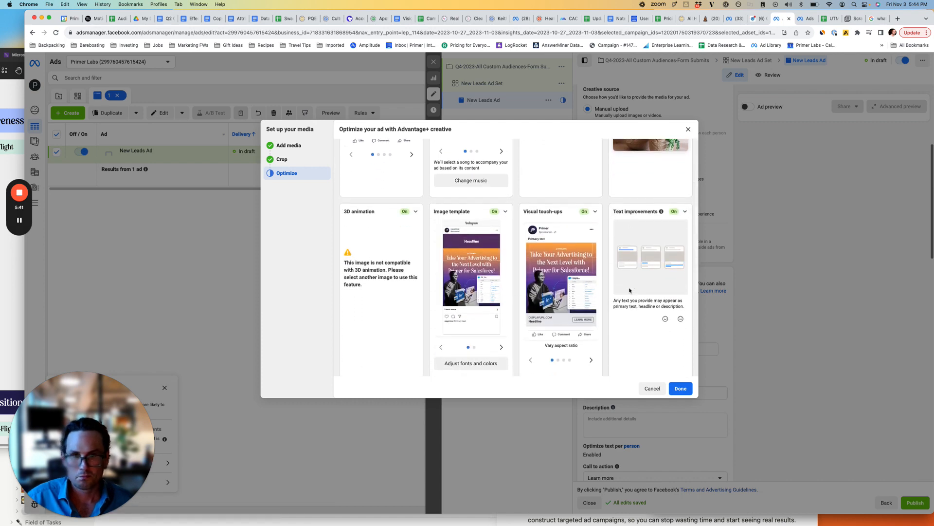
left_click(685, 393)
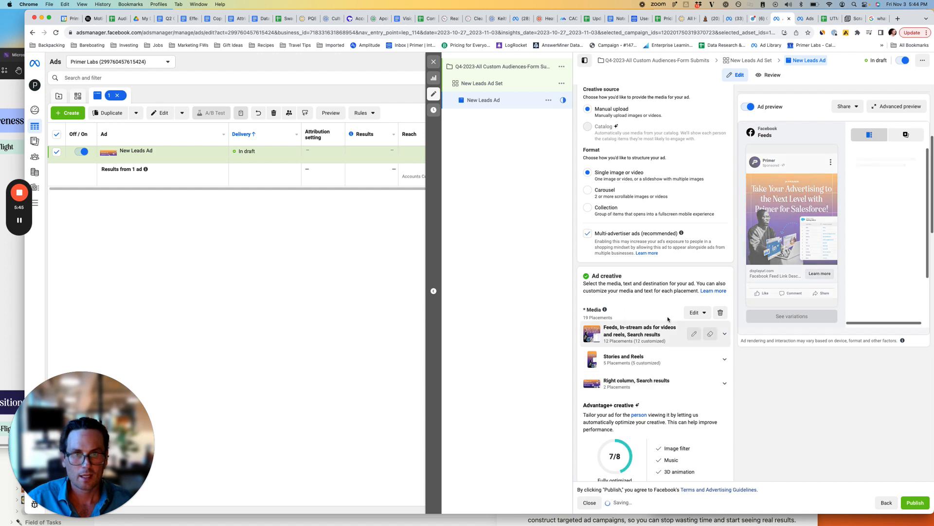
Copy the "Unlock the Mystery of Ad Audiences" description from the Black-box audience composition page in Notion into the ad's primary text.
scroll(668, 319, "down", 5)
scroll(669, 319, "down", 5)
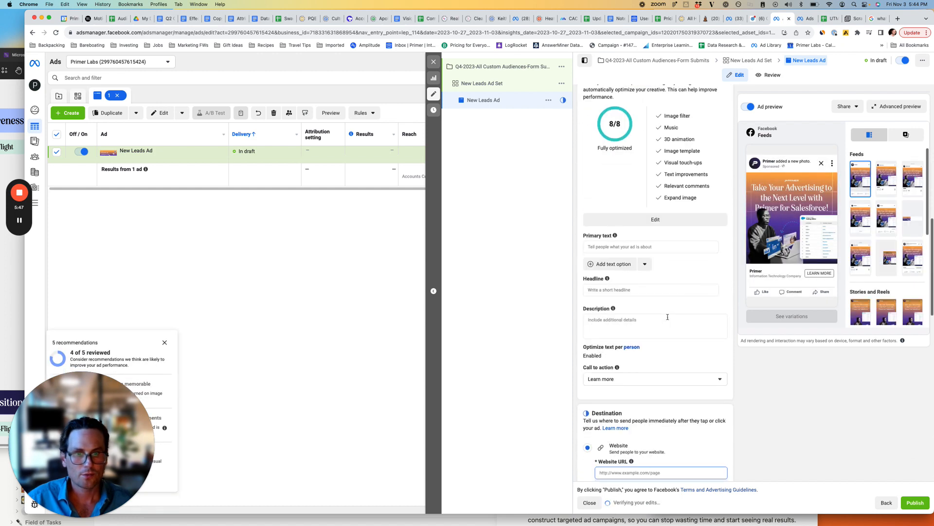
left_click(614, 248)
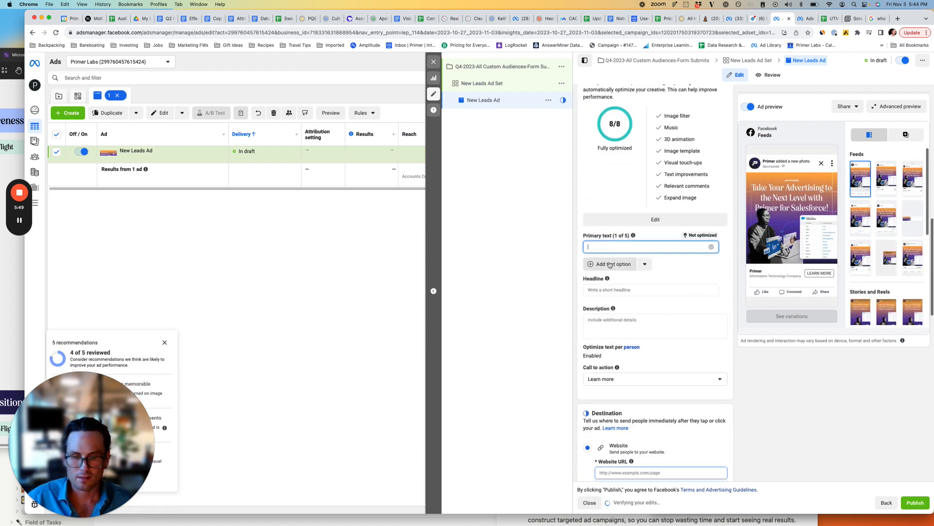
key("super+Tab")
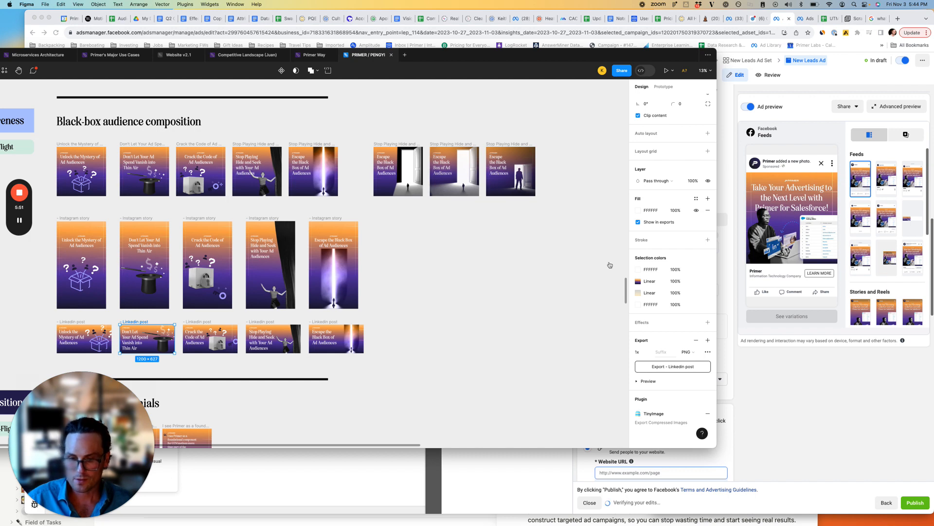
key("super+Tab")
left_click(589, 300)
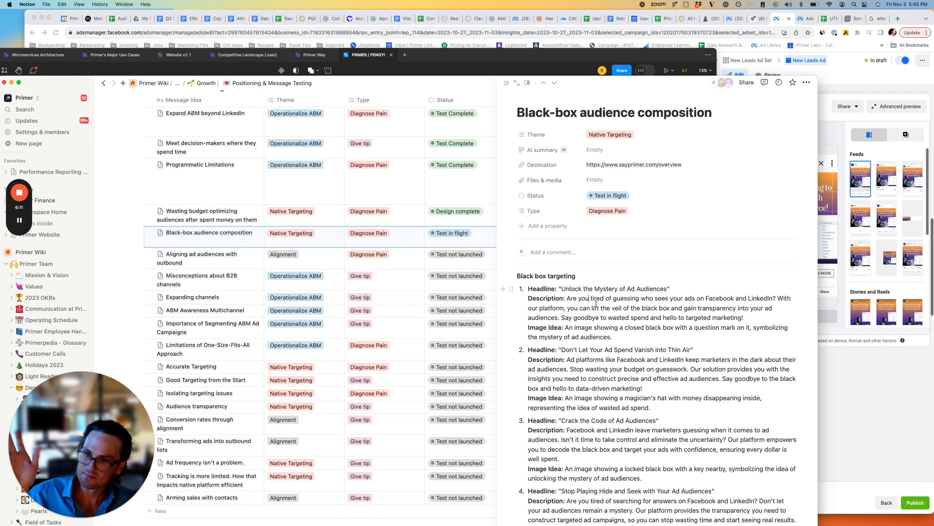
left_click(876, 340)
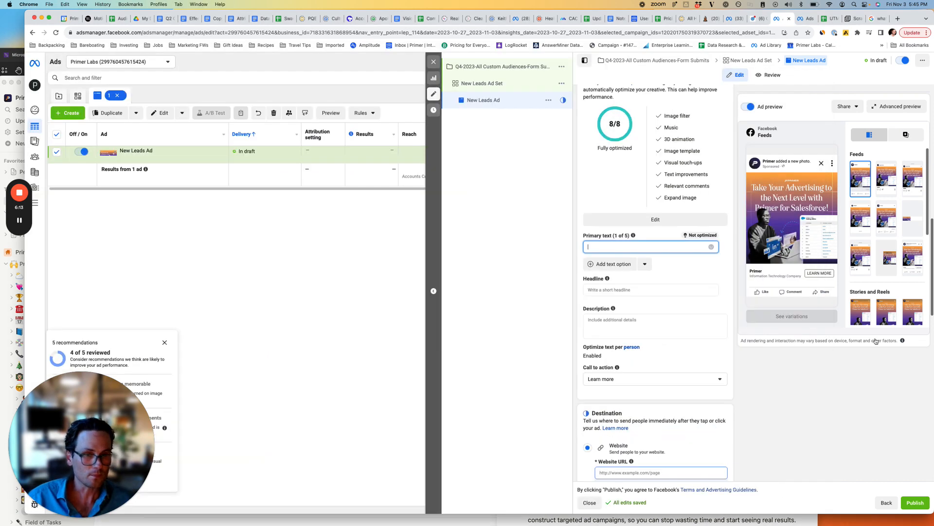
key("super+Tab")
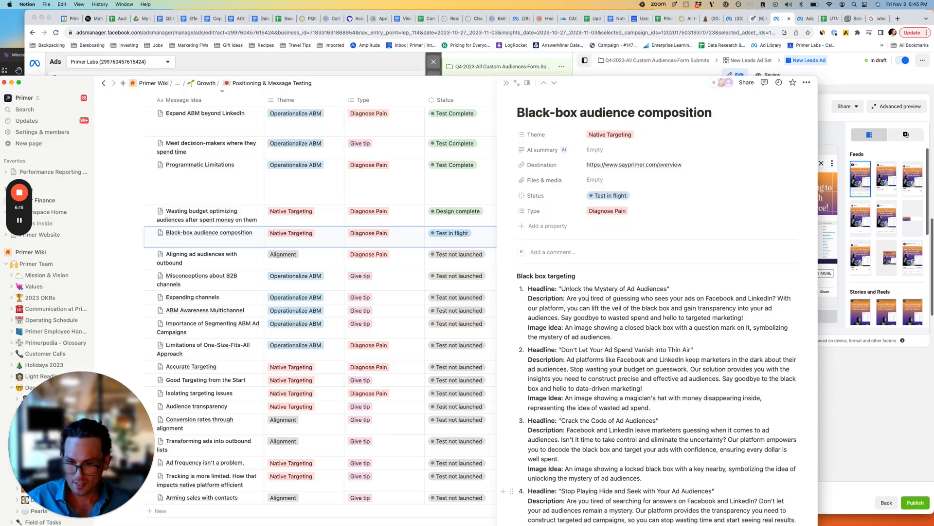
left_click_drag(569, 300, 745, 317)
key("super+c")
left_click(900, 391)
left_click(651, 247)
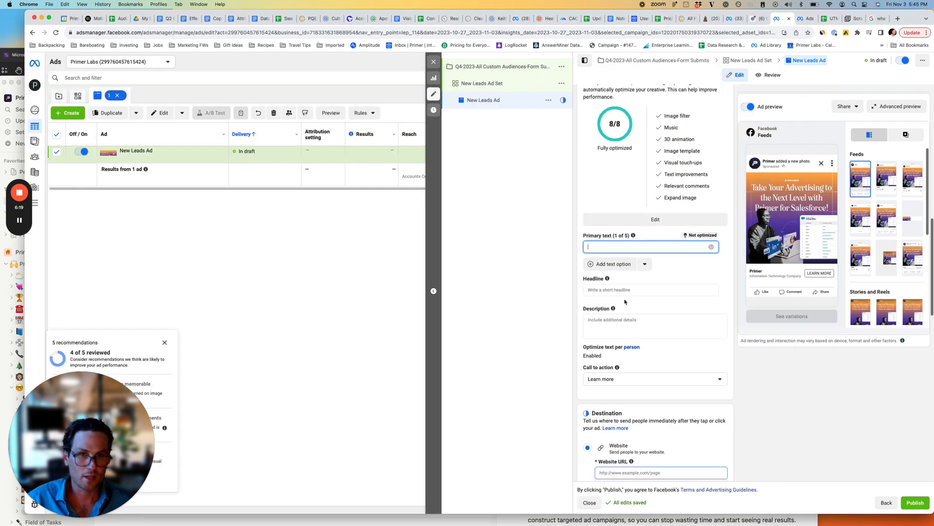
key("super+v")
Copy the "Don't Let Your Ad Spend Vanish into Thin Air" description from Notion into the ad's second primary text option.
key("super+Tab")
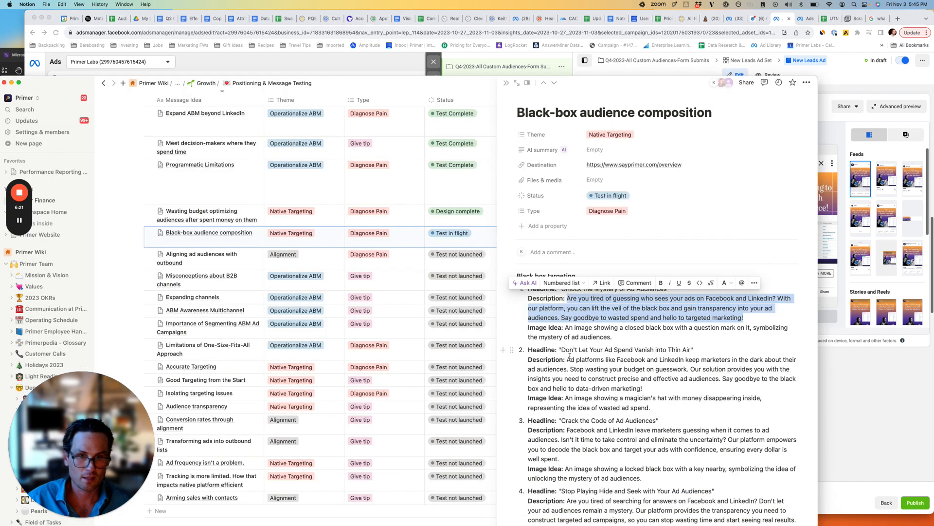
left_click_drag(567, 359, 642, 388)
key("super+c")
key("super+Tab")
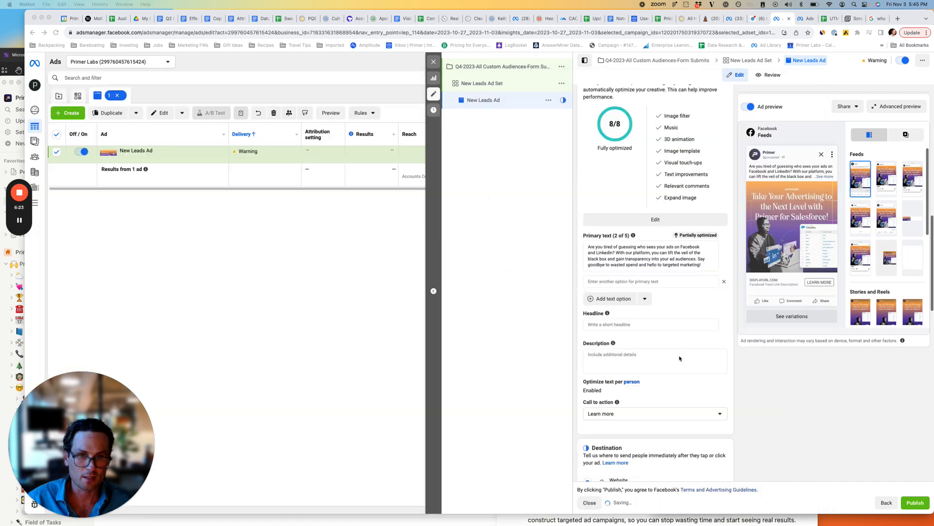
left_click(610, 281)
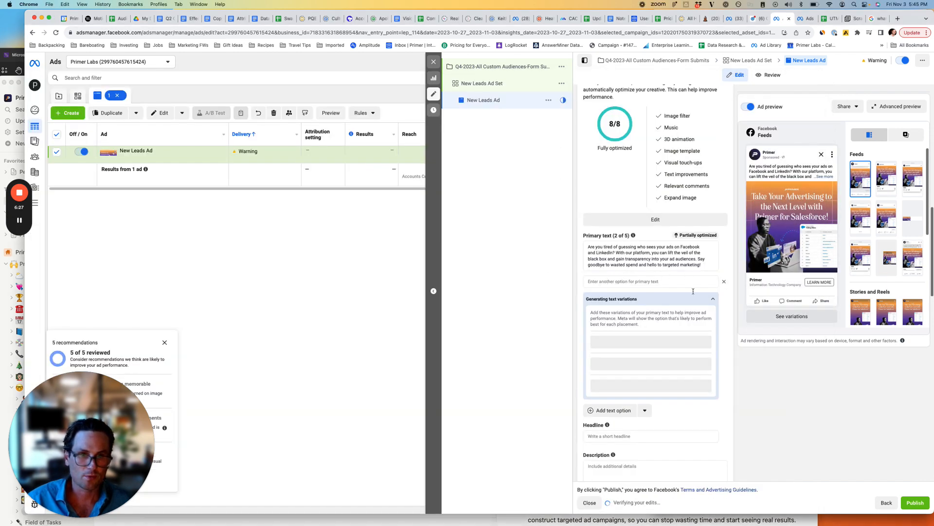
key("super+v")
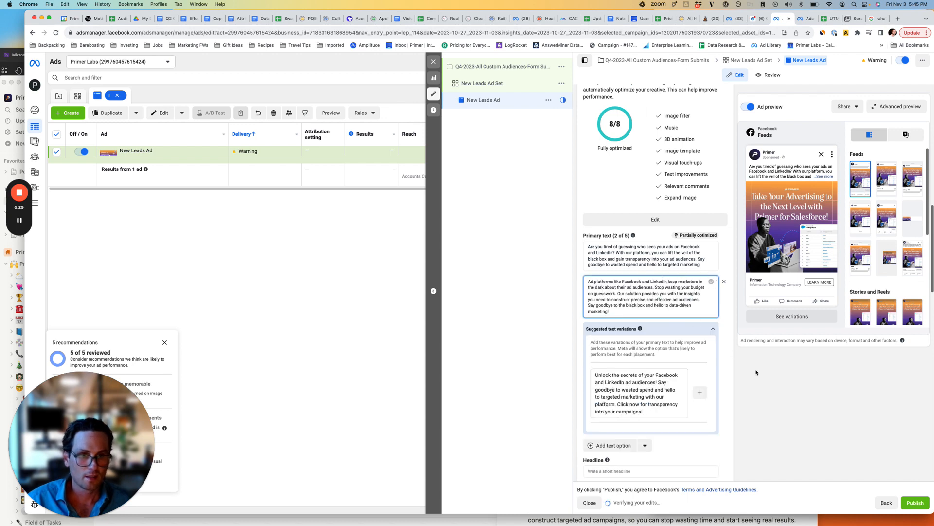
scroll(769, 404, "down", 2)
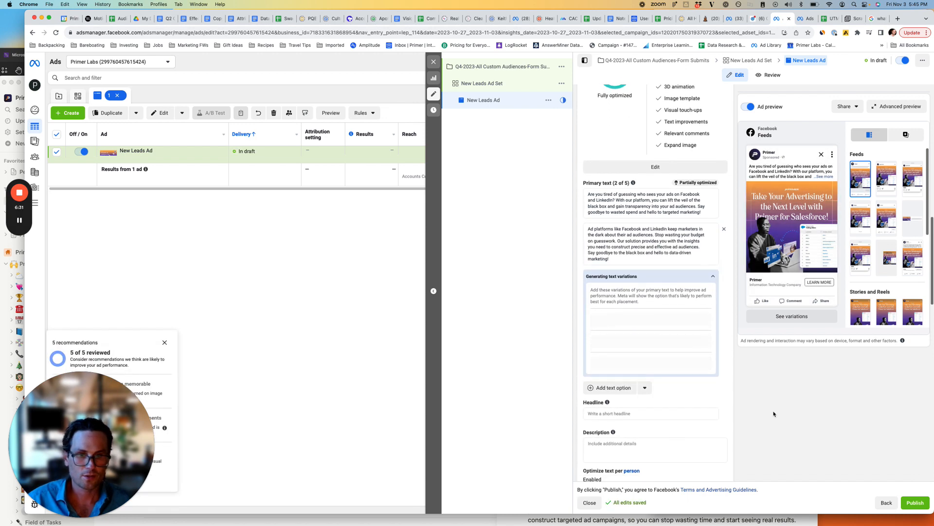
key("super+Tab")
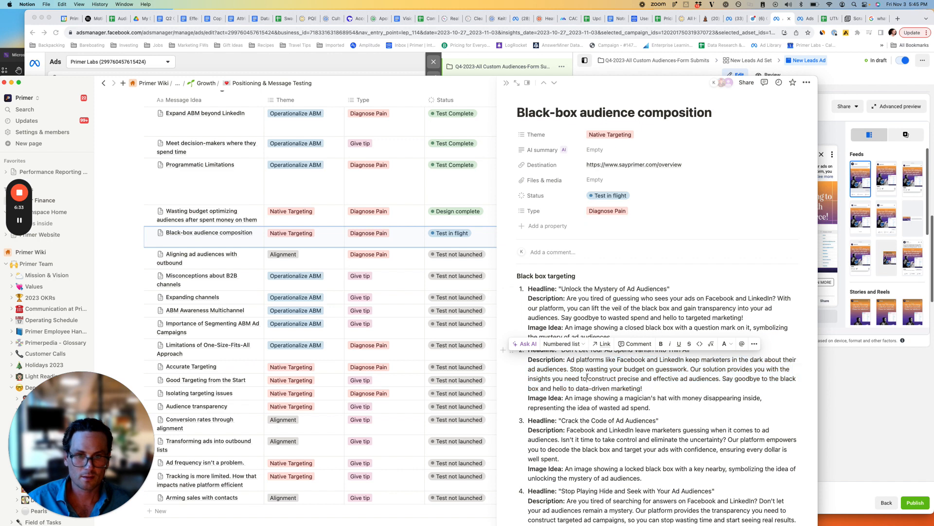
key("super+Tab")
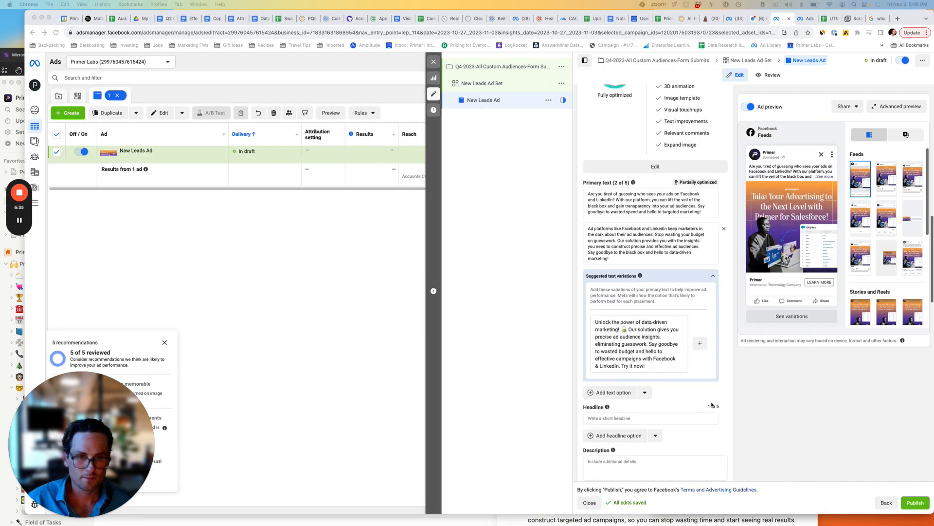
scroll(712, 405, "down", 3)
left_click(702, 375)
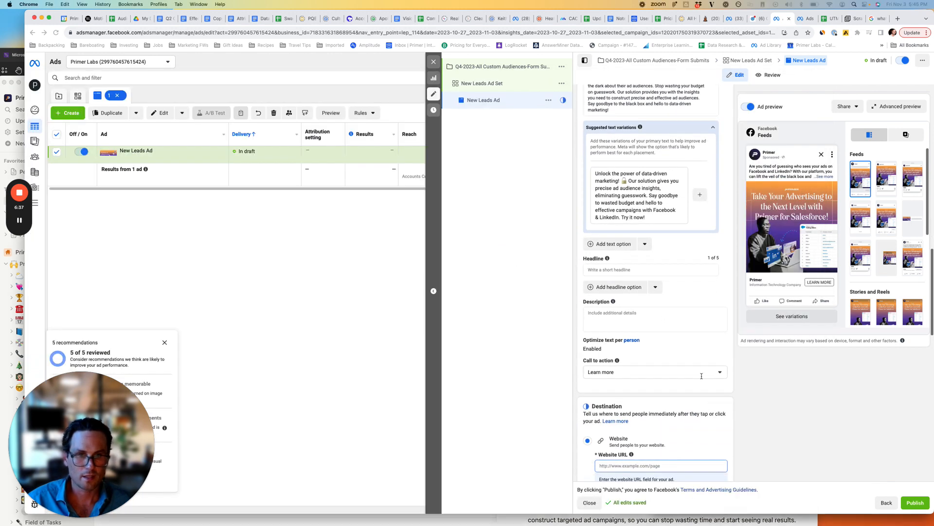
left_click(697, 372)
scroll(681, 389, "down", 2)
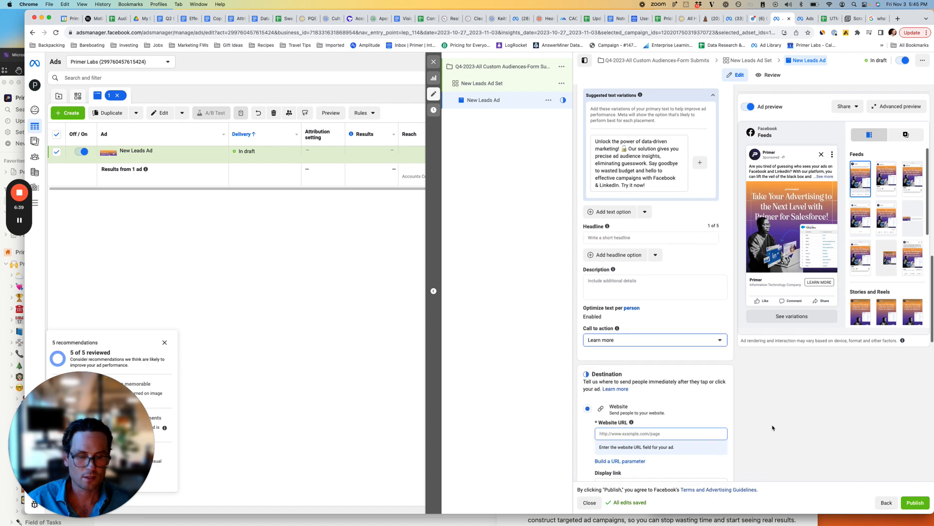
left_click(670, 417)
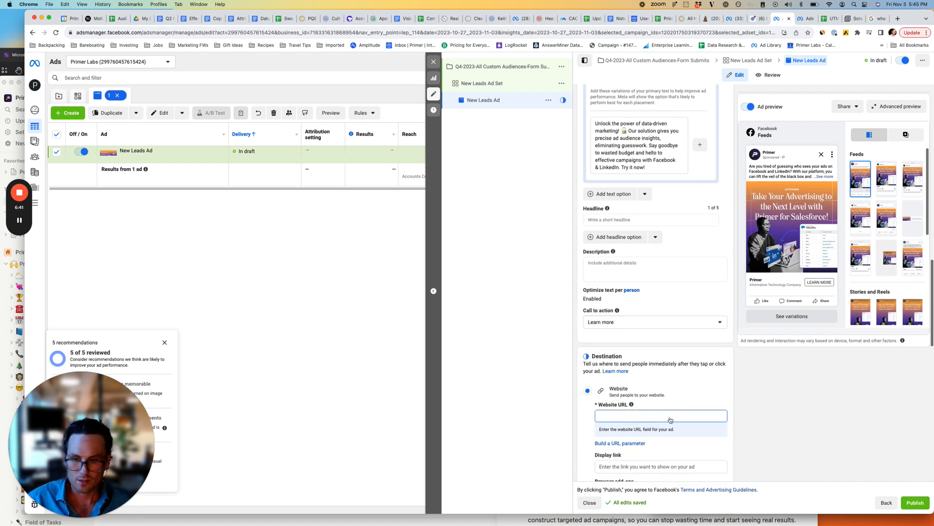
key("super+Tab")
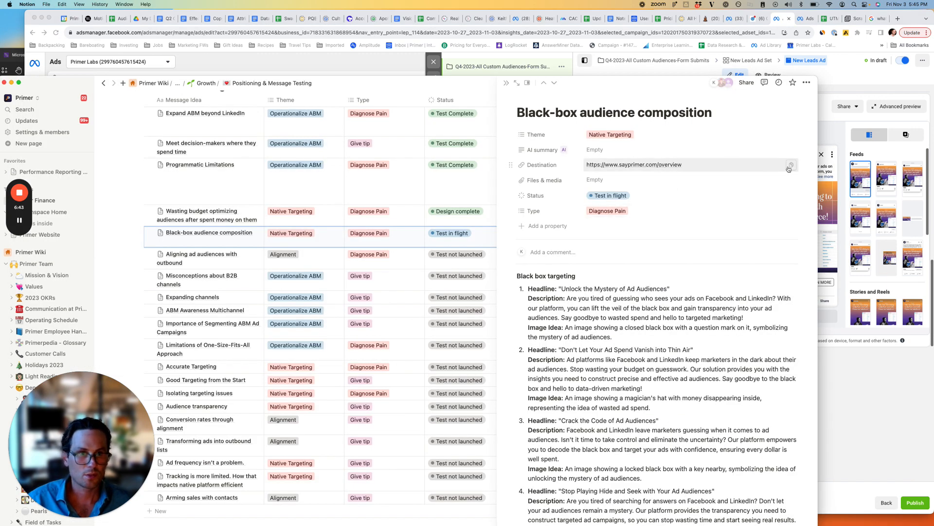
left_click(789, 168)
key("super+Tab")
key("super+v")
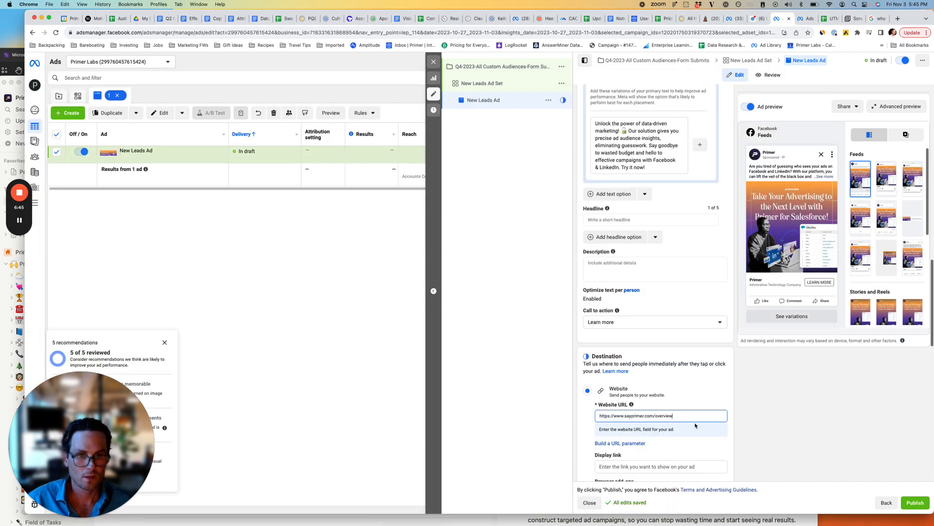
left_click(736, 424)
scroll(736, 424, "down", 5)
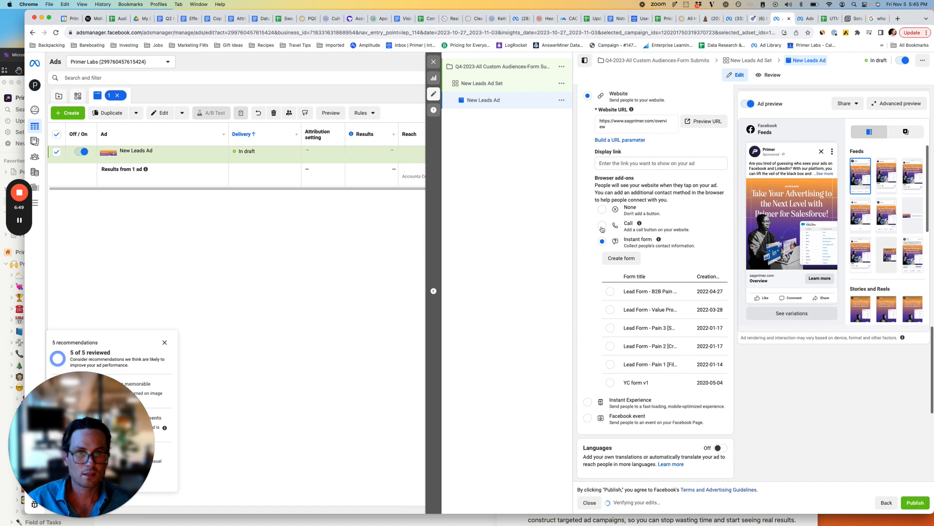
left_click(602, 209)
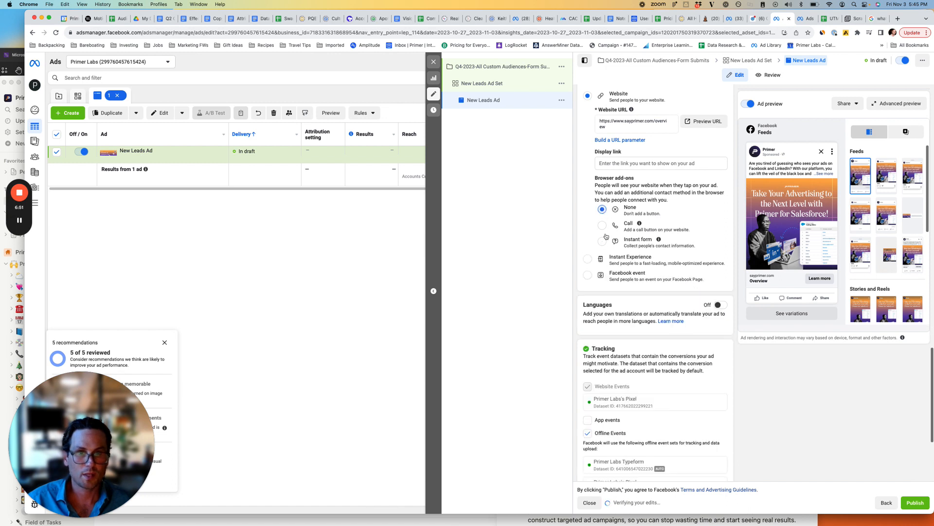
Open the URL parameters for editing in the new ad's Tracking section.
scroll(602, 311, "down", 4)
scroll(599, 357, "down", 2)
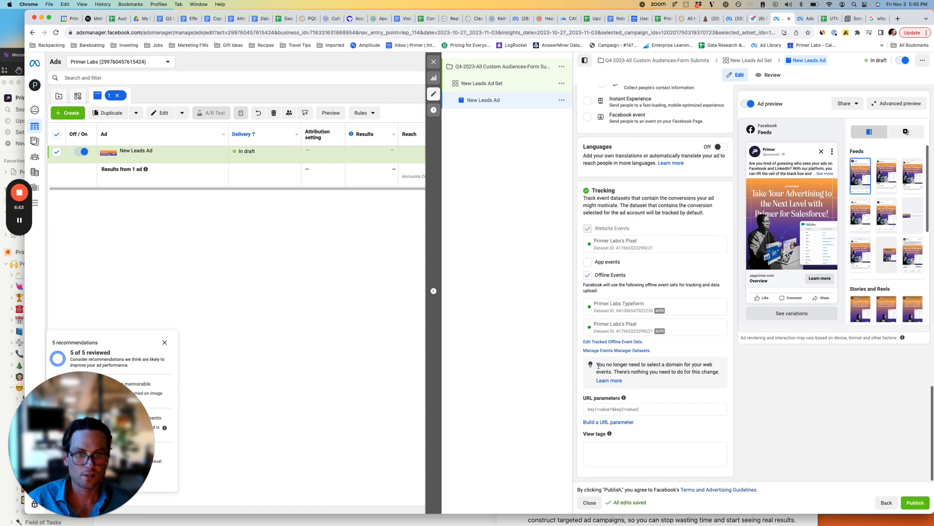
left_click(595, 408)
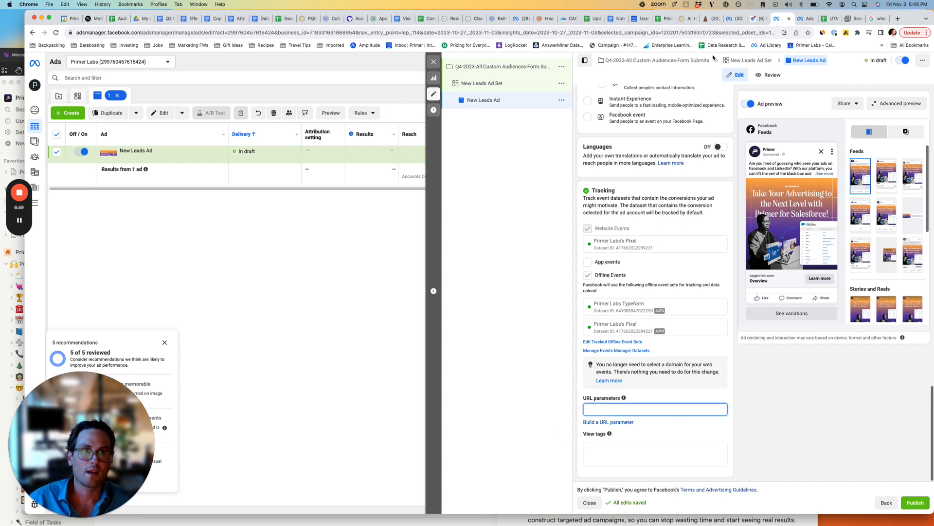
Open the existing Black Box Audience - Escape ad from the other Ads Manager tab and examine the URL parameters in its Tracking section.
left_click(803, 18)
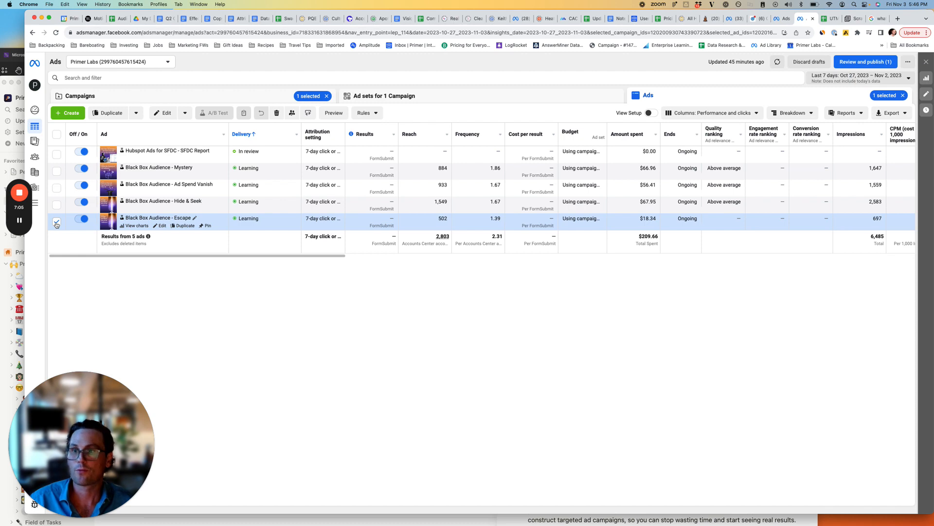
left_click(56, 222)
left_click(162, 226)
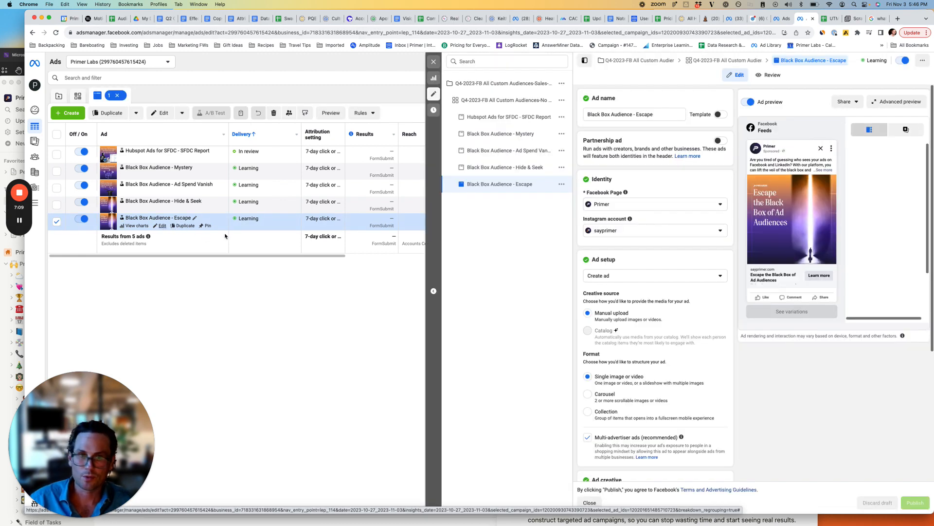
scroll(639, 293, "down", 15)
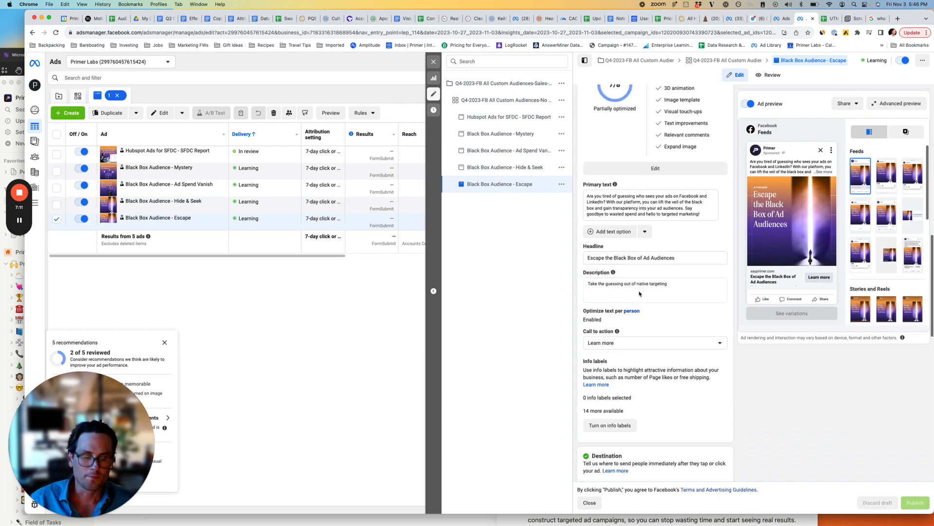
scroll(639, 291, "down", 8)
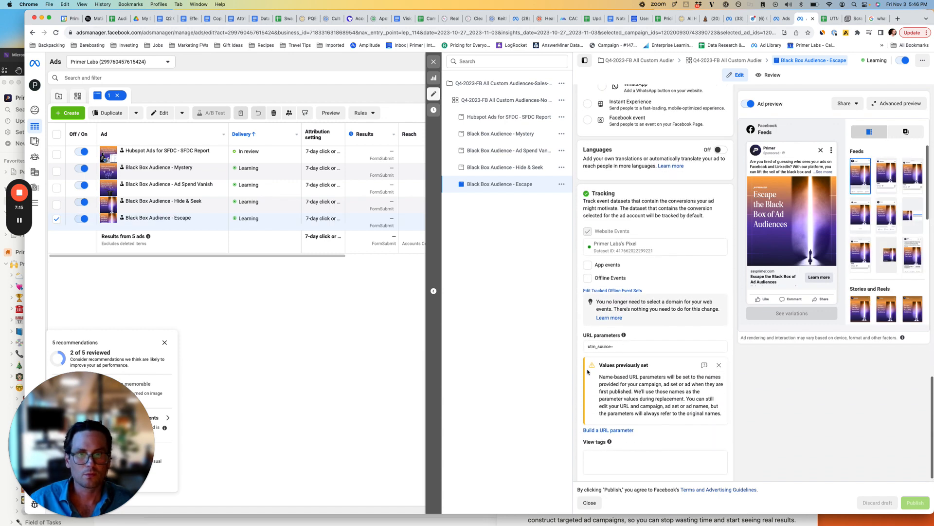
left_click(588, 504)
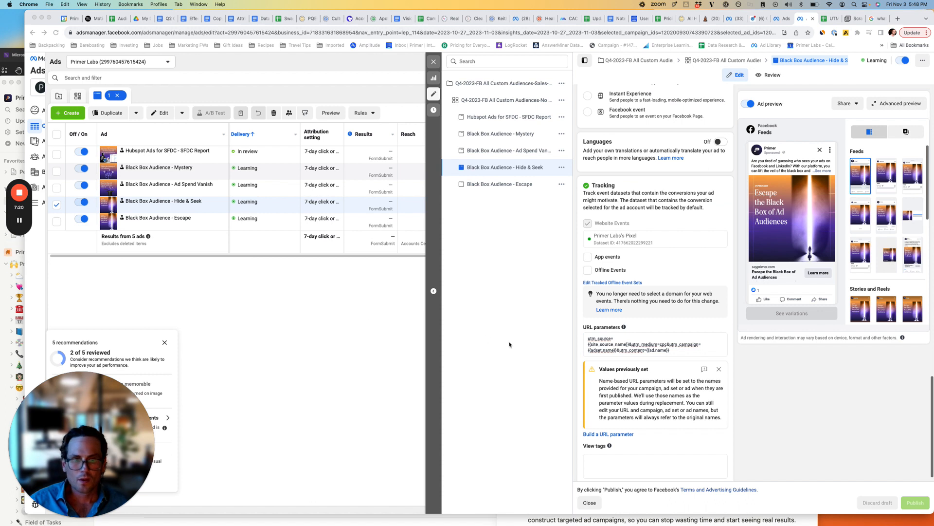
Copy the full URL parameters from the Black Box Audience - Hide & Seek ad: utm_source={{site_source_name}}&utm_medium=cpc&utm_campaign={{adset.name}}&utm_content={{ad.name}}.
left_click(611, 347)
left_click(594, 342)
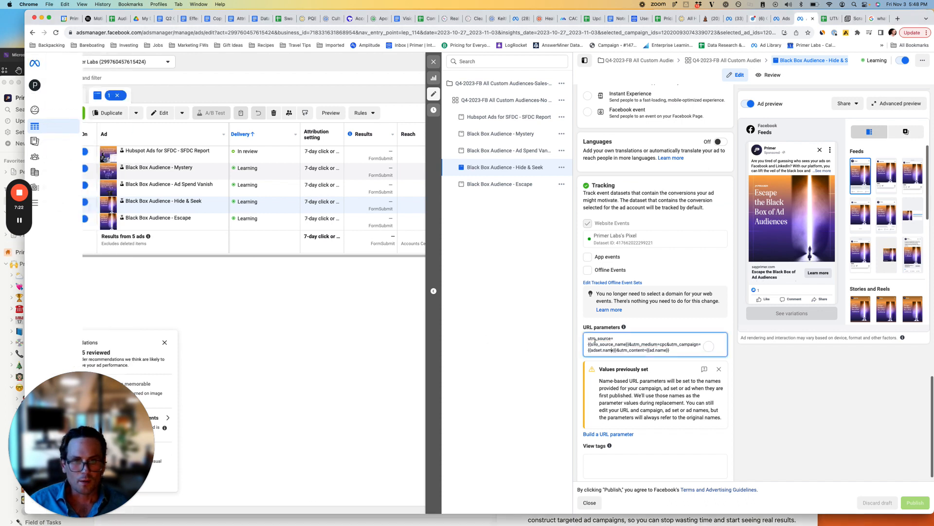
key("super+a")
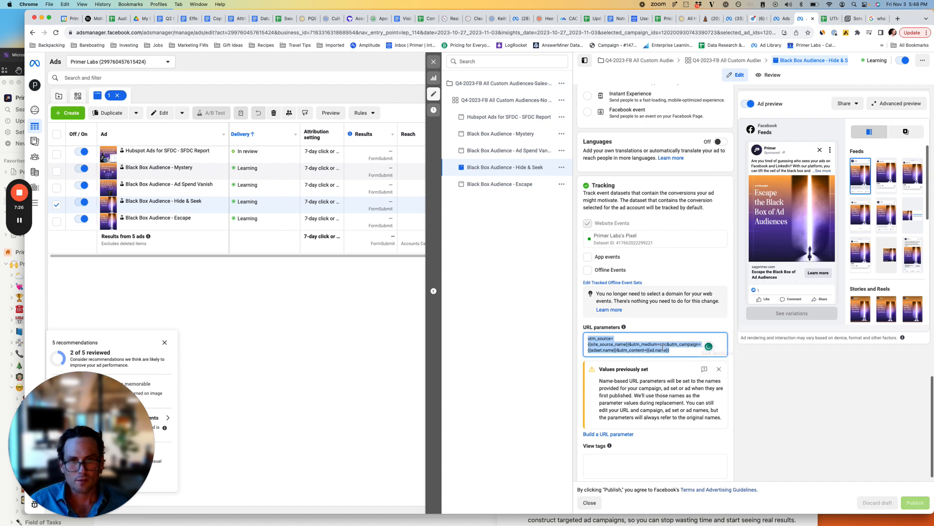
key("super+c")
left_click(589, 503)
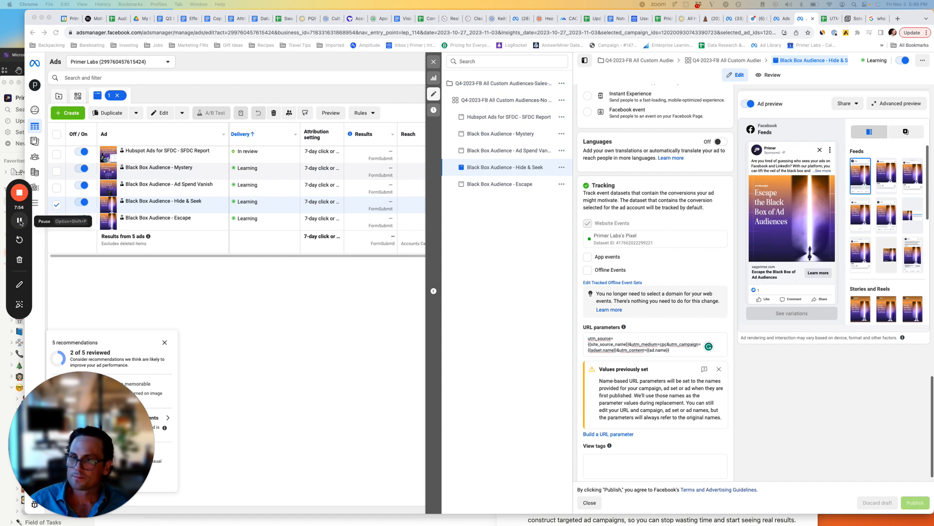
left_click(19, 220)
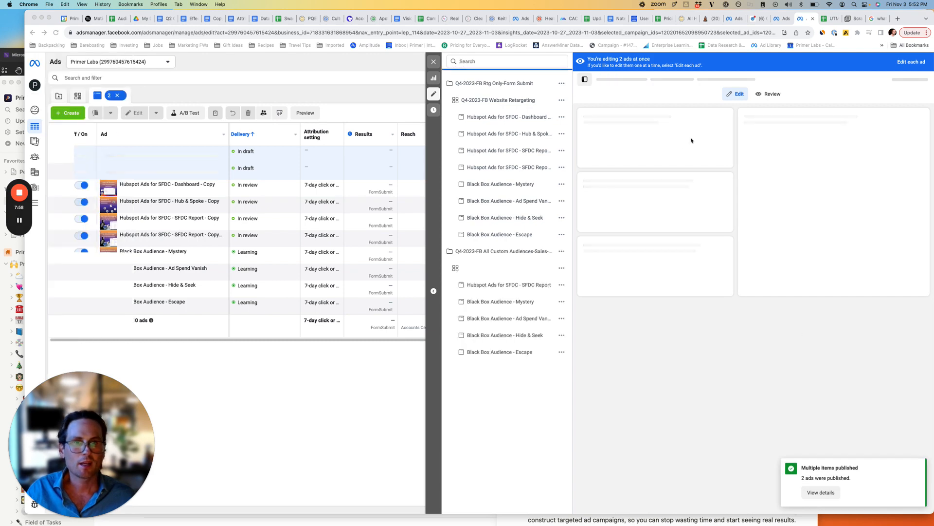
Close the editor for the two Hubspot Ads for SFDC ads and return to the account's campaign list.
left_click(431, 63)
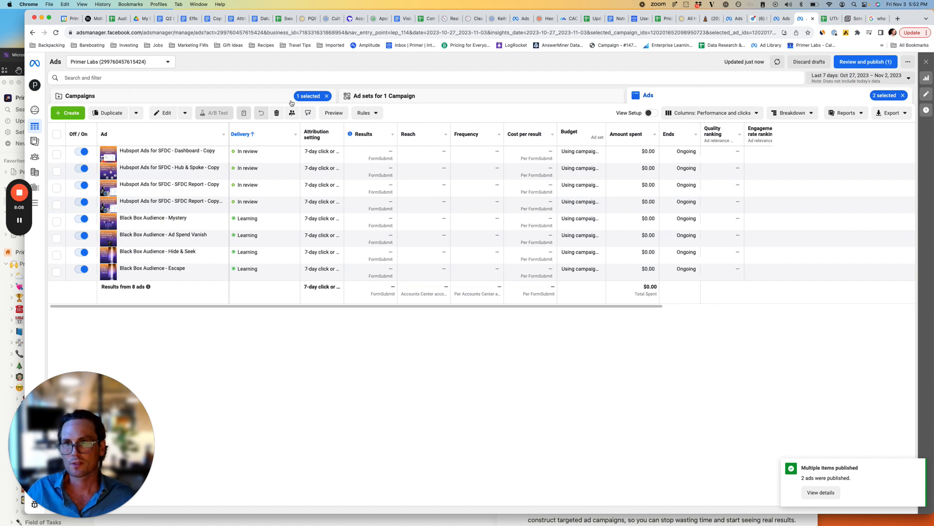
left_click(263, 102)
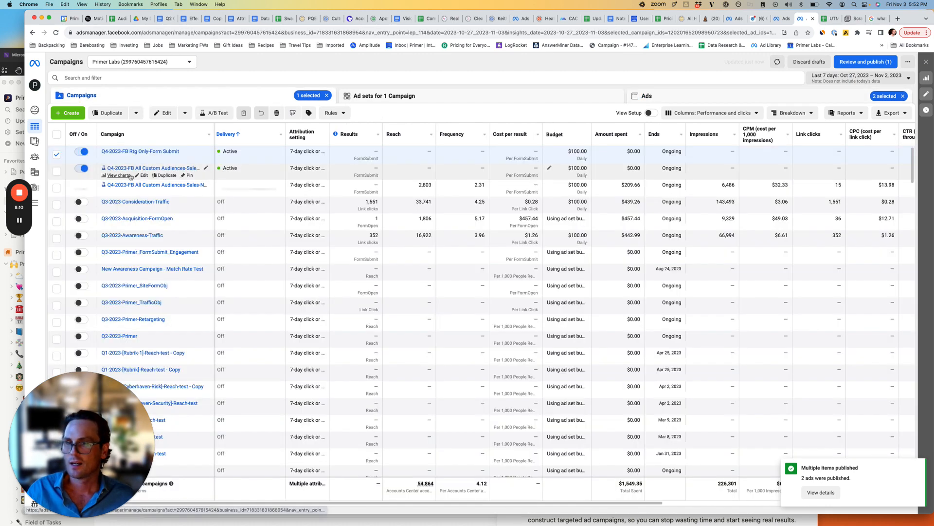
left_click(97, 155)
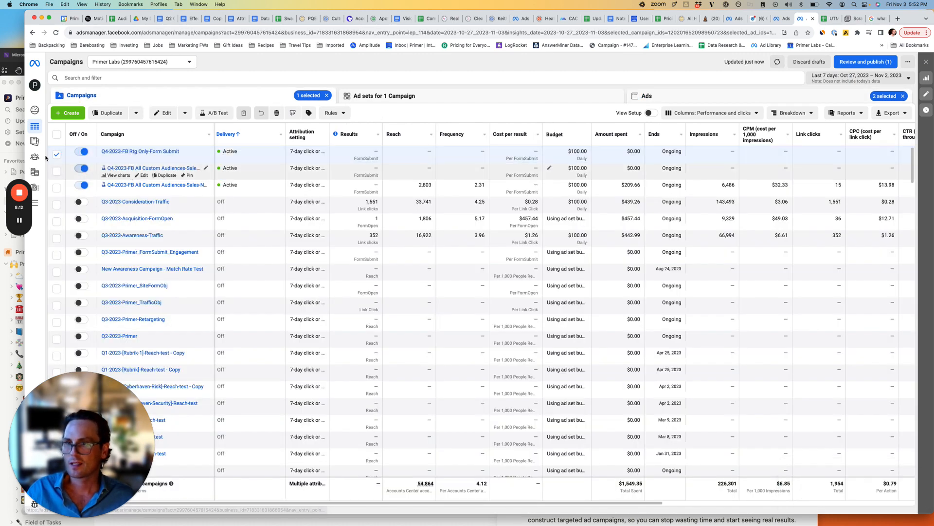